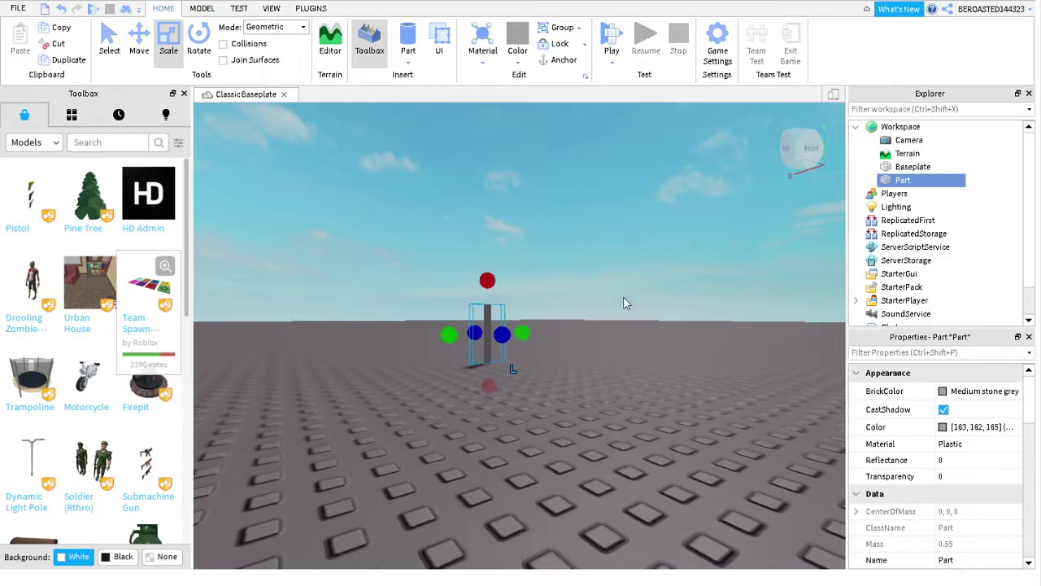
Delete the existing tall part from the workspace
scroll(653, 300, up, 5)
mouse_move(623, 296)
right_down()
mouse_move(653, 300)
mouse_move(639, 295)
right_up()
scroll(639, 295, down, 5)
key(Delete)
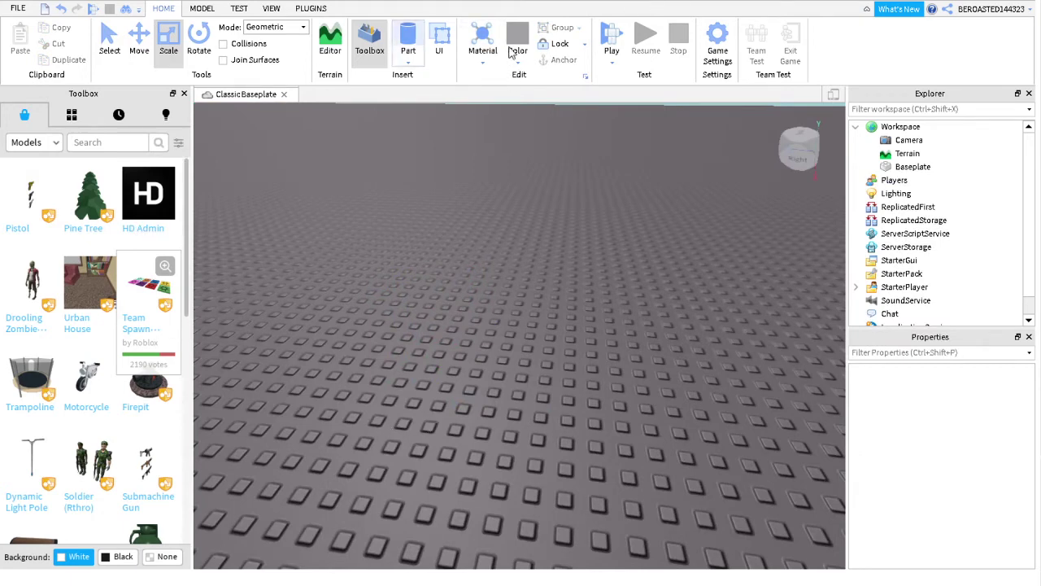
Insert a cylinder part and rotate it upright to an orientation of 0, 0, 90
click(407, 40)
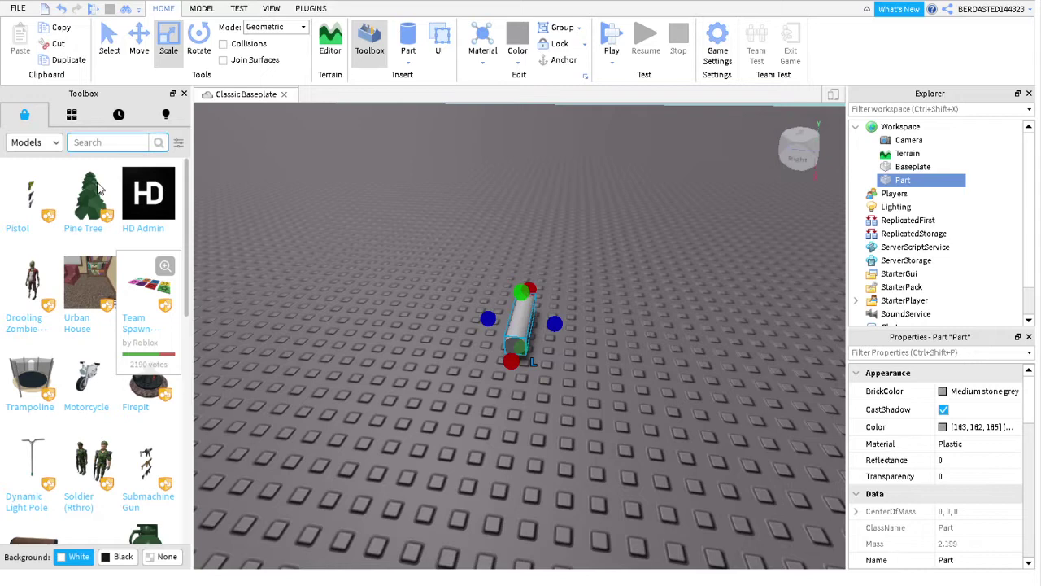
click(199, 41)
drag(522, 365, 653, 349)
click(168, 45)
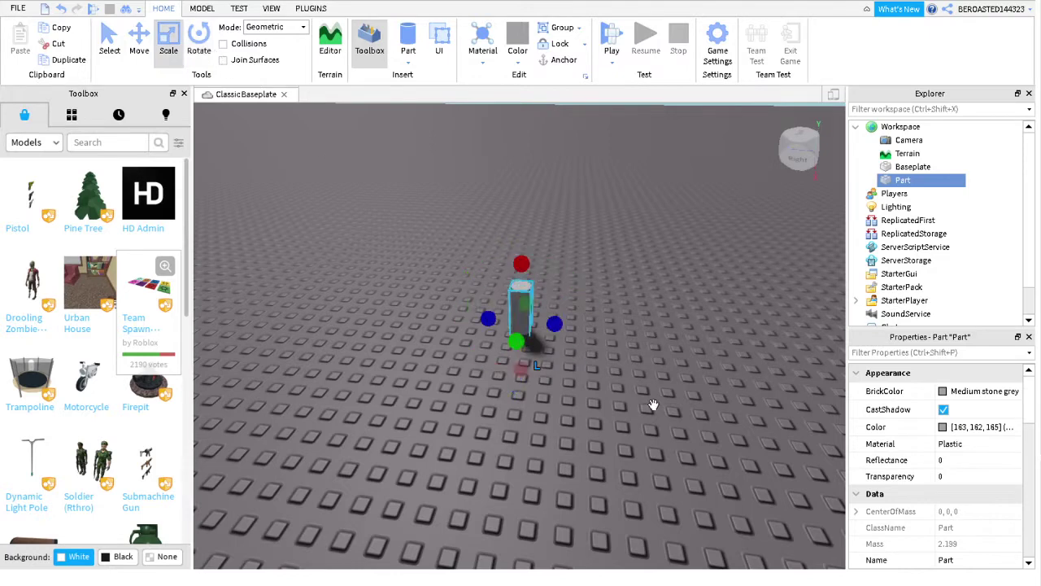
Scale the upright cylinder wider on the baseplate to a size of 2, 3, 3
drag(653, 405, 651, 423)
drag(644, 315, 674, 420)
right_drag(693, 415, 693, 415)
key(d)
key(a)
drag(688, 479, 789, 479)
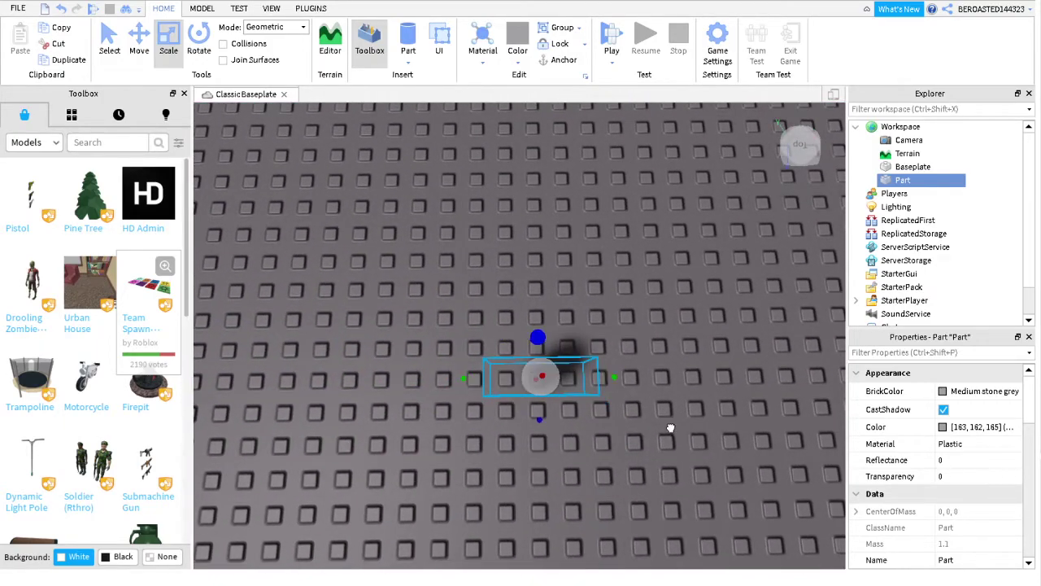
key(ctrl+z)
right_drag(720, 383, 711, 391)
drag(637, 387, 643, 483)
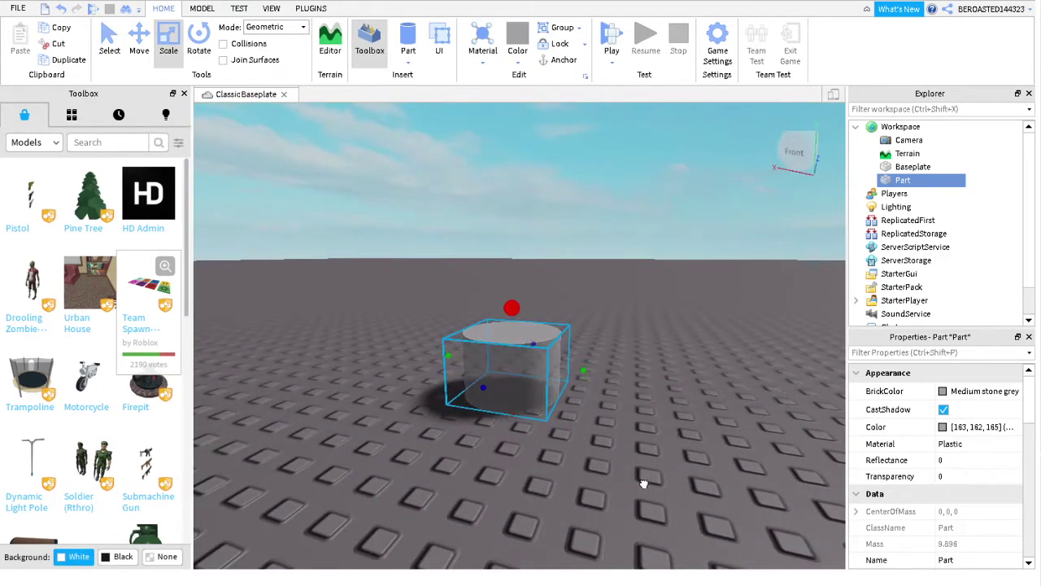
Try setting the second value of the cylinder's size to 0.5
scroll(936, 464, down, 5)
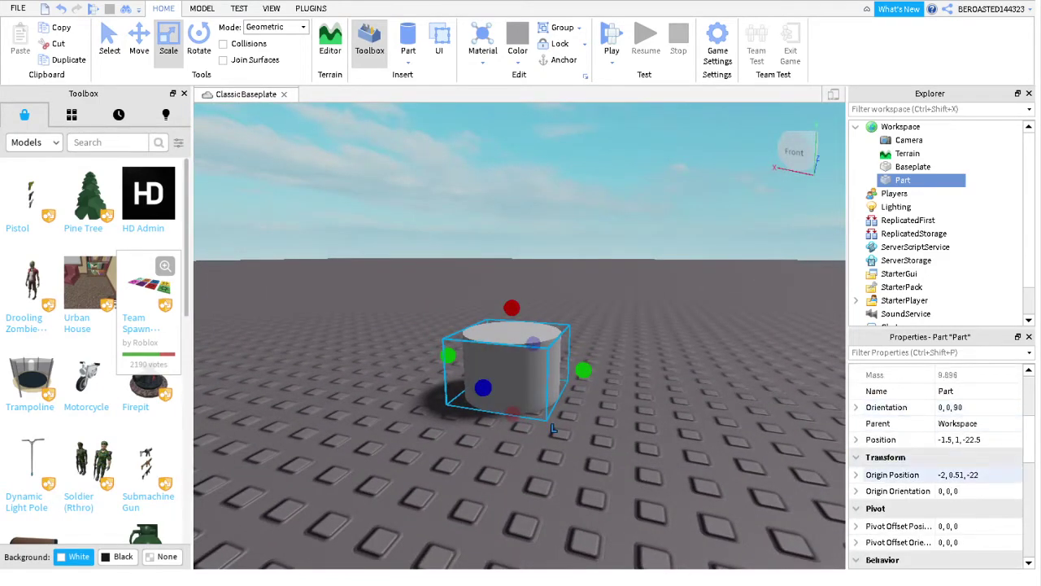
scroll(935, 456, down, 6)
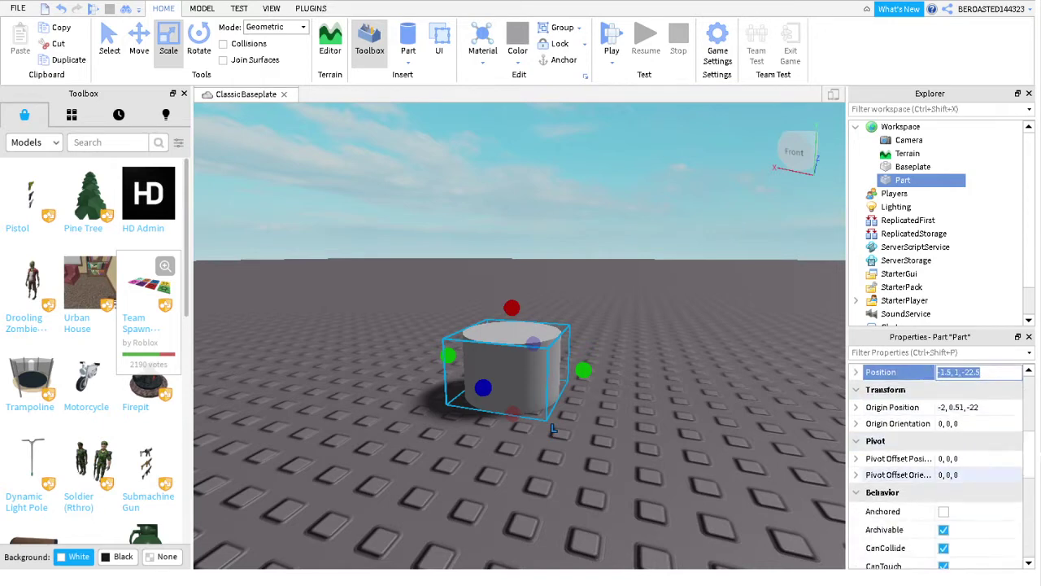
scroll(936, 464, down, 6)
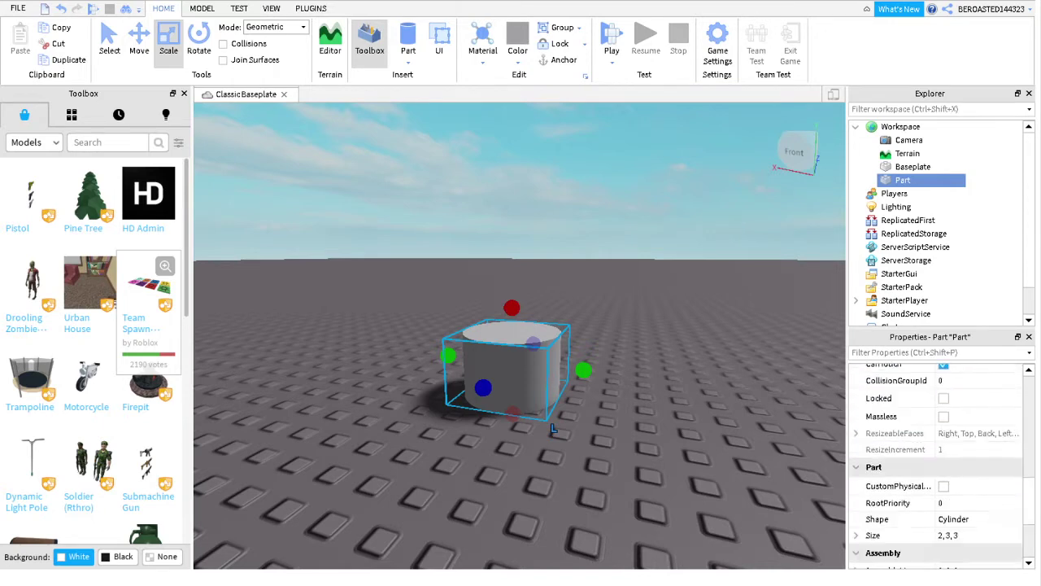
double_click(948, 397)
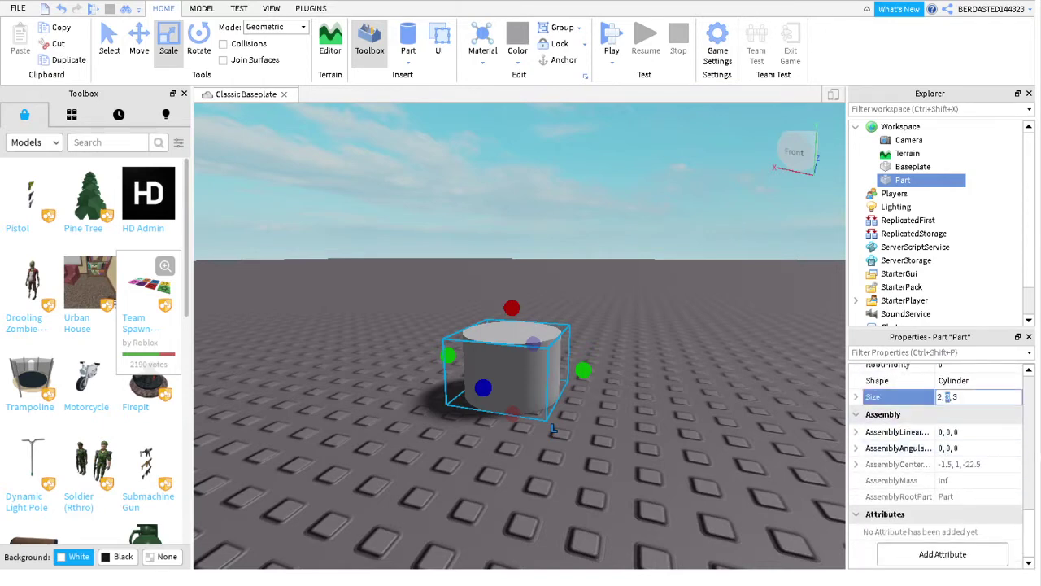
text(0.5)
key(Return)
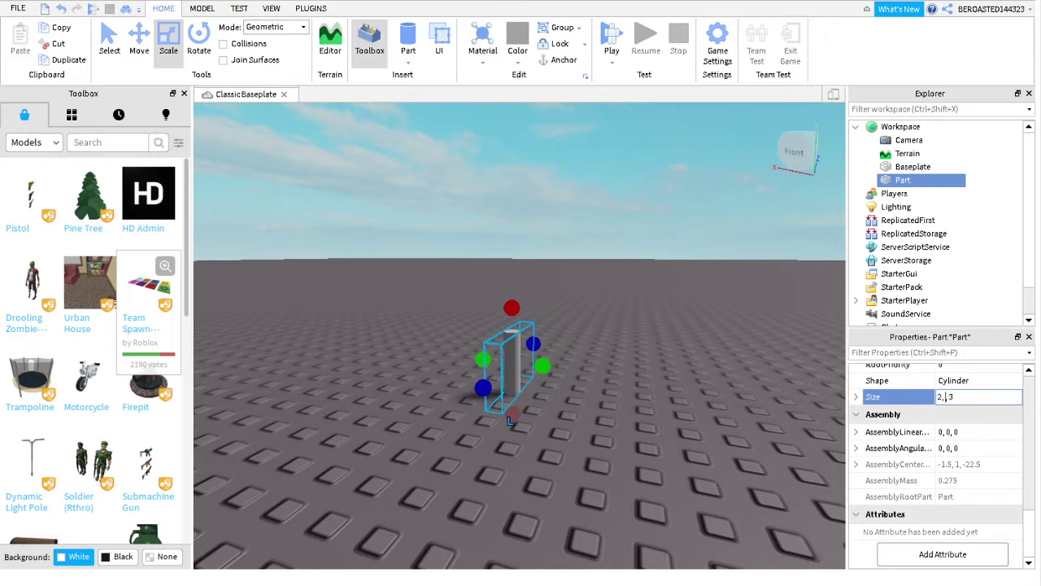
key(Return)
Flatten the cylinder into a thin disc by setting its size to 0.1, 3, 3
click(948, 397)
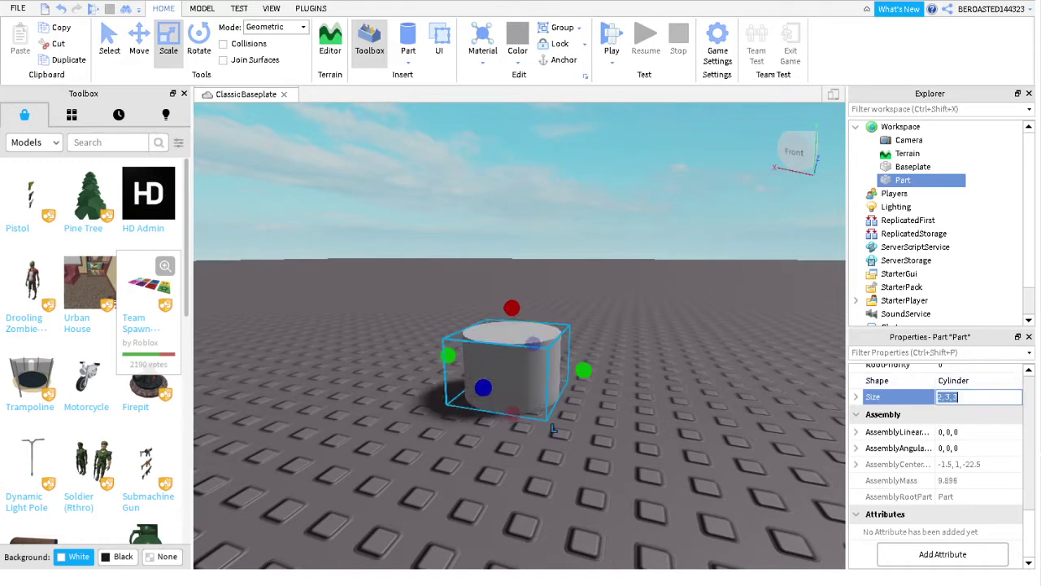
text(0.5)
key(Return)
click(953, 396)
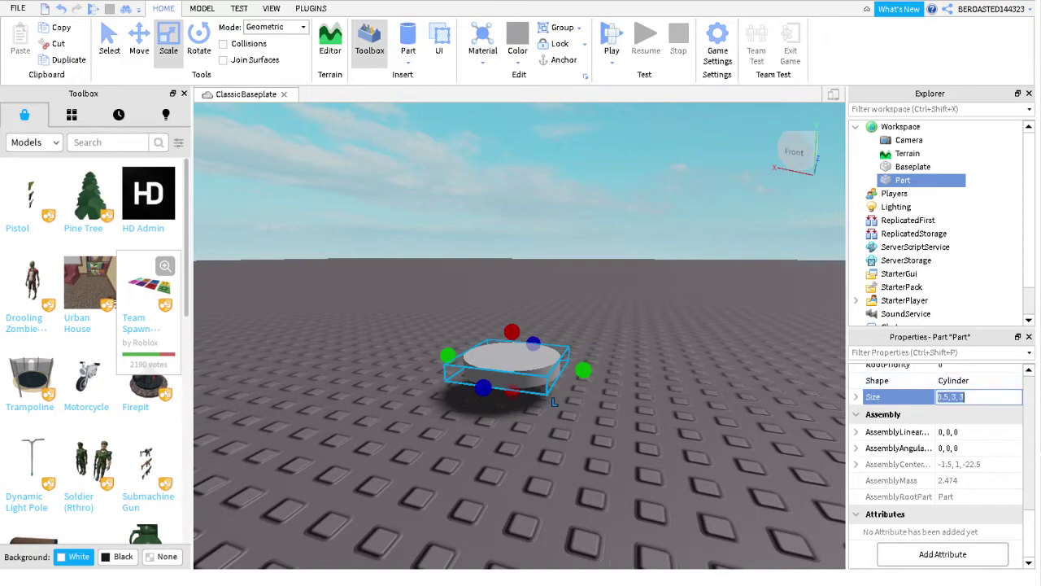
key(Return)
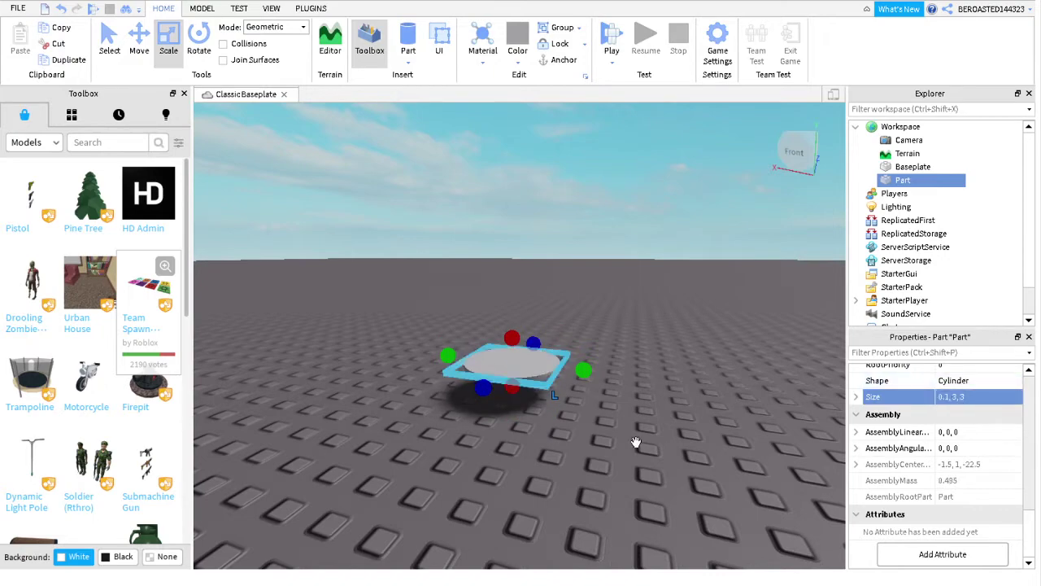
Move the thin disc down so that it rests flat on the baseplate
drag(512, 356, 564, 447)
scroll(741, 551, up, 3)
right_drag(741, 551, 1018, 574)
Set the disc's BrickColor to Institutional white
scroll(919, 411, up, 12)
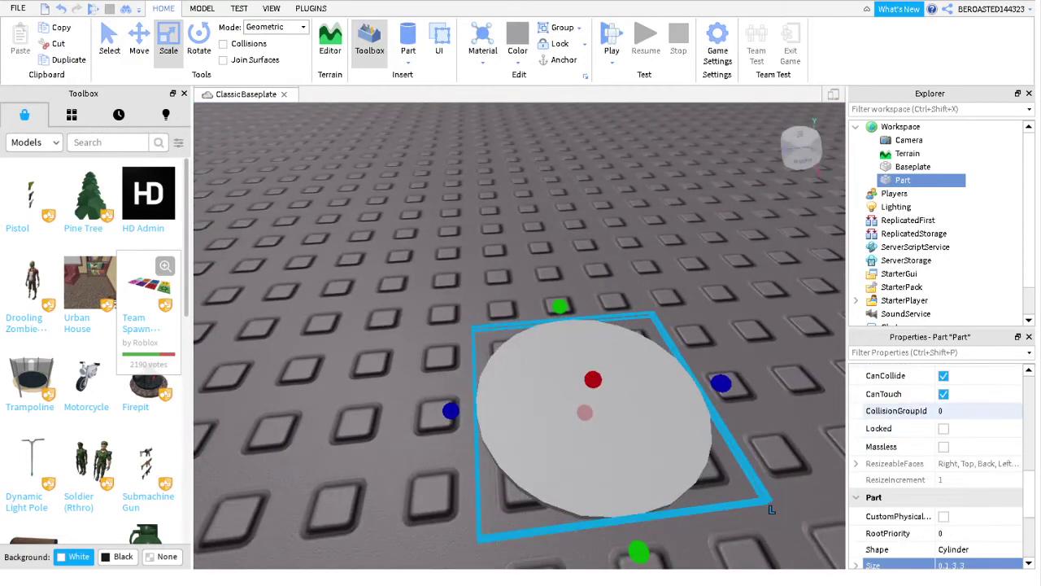
click(976, 391)
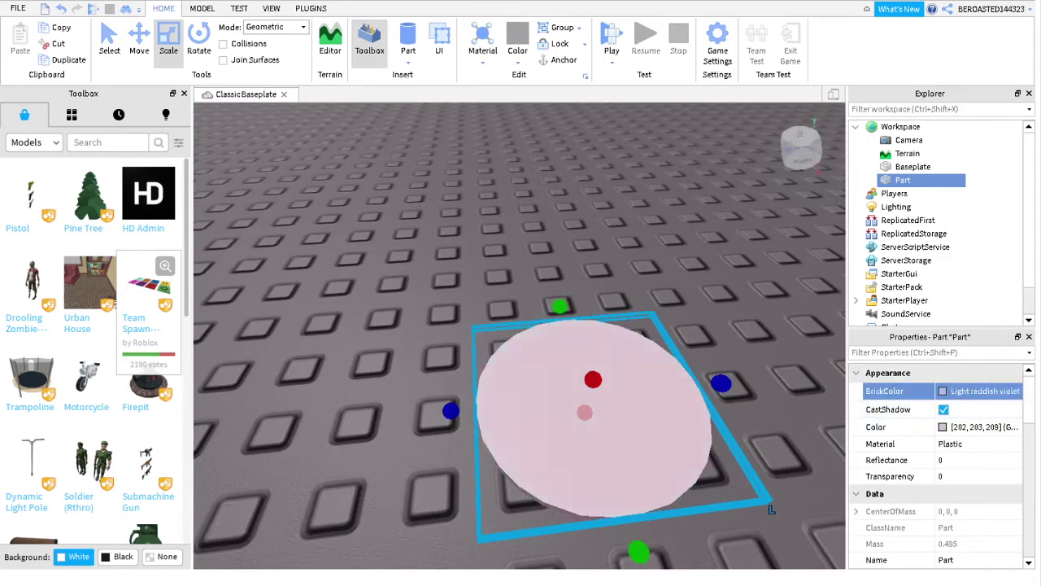
click(965, 461)
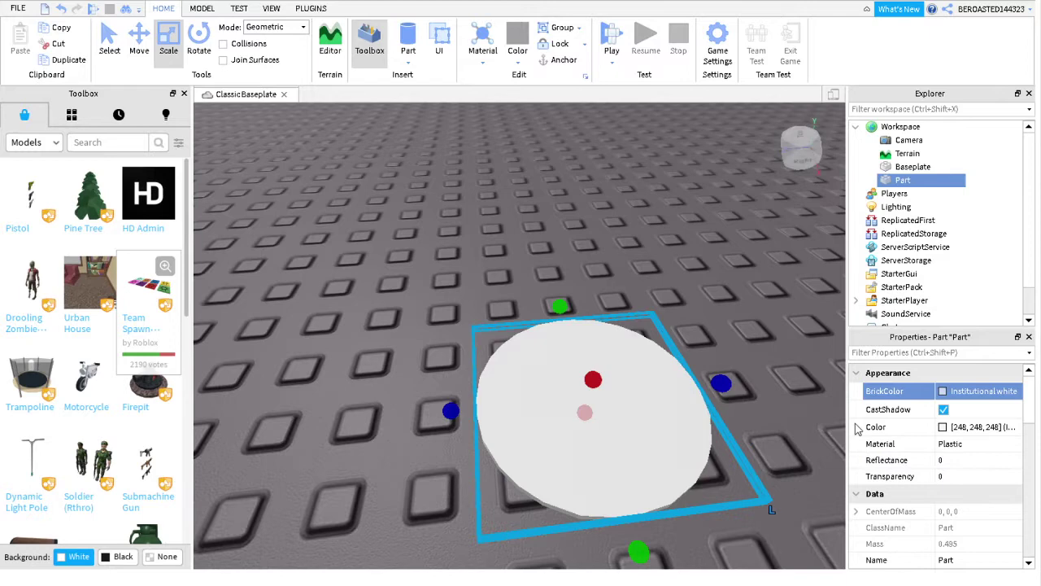
Duplicate the white disc and place the copy directly on top of the original
right_drag(488, 171, 455, 159)
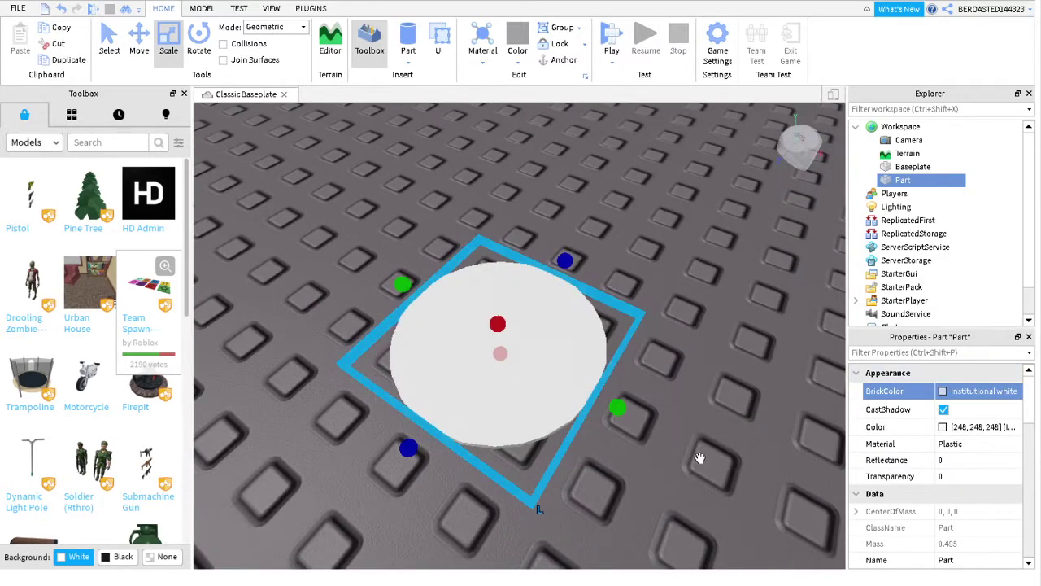
key(ctrl+d)
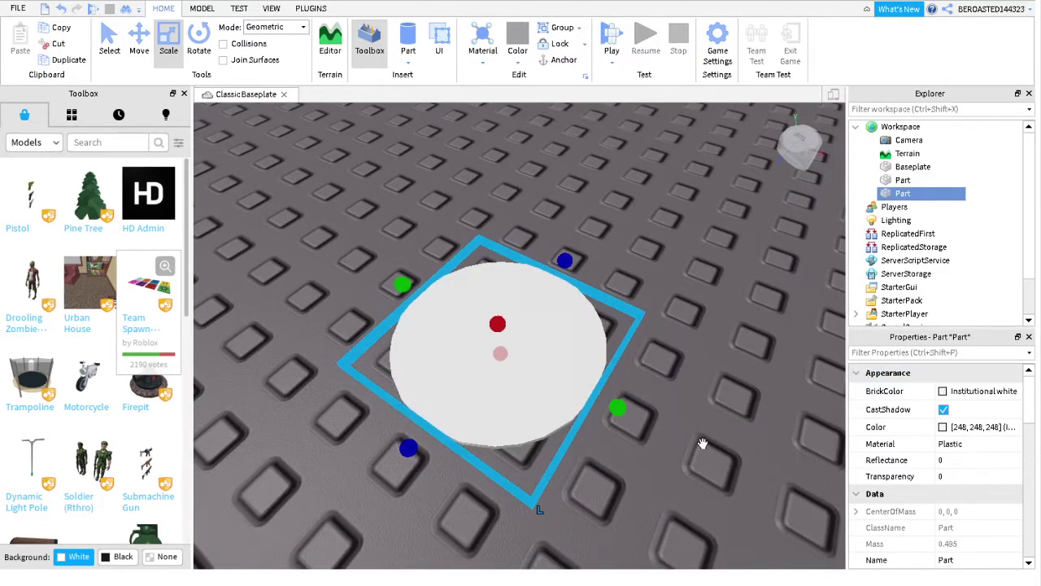
click(686, 473)
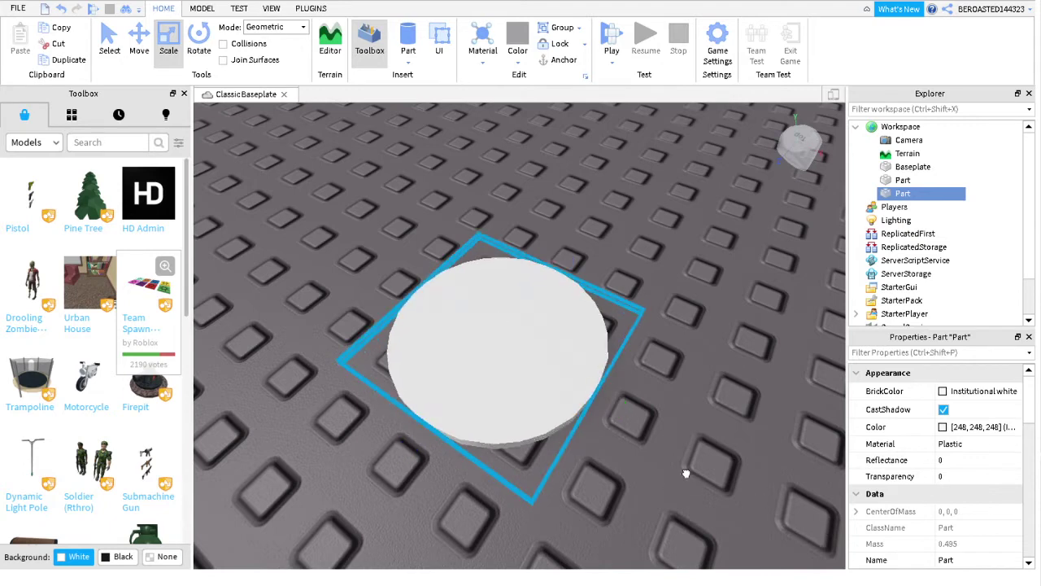
Shrink the upper disc by setting its size to 0.1, 2, 3
drag(782, 505, 658, 451)
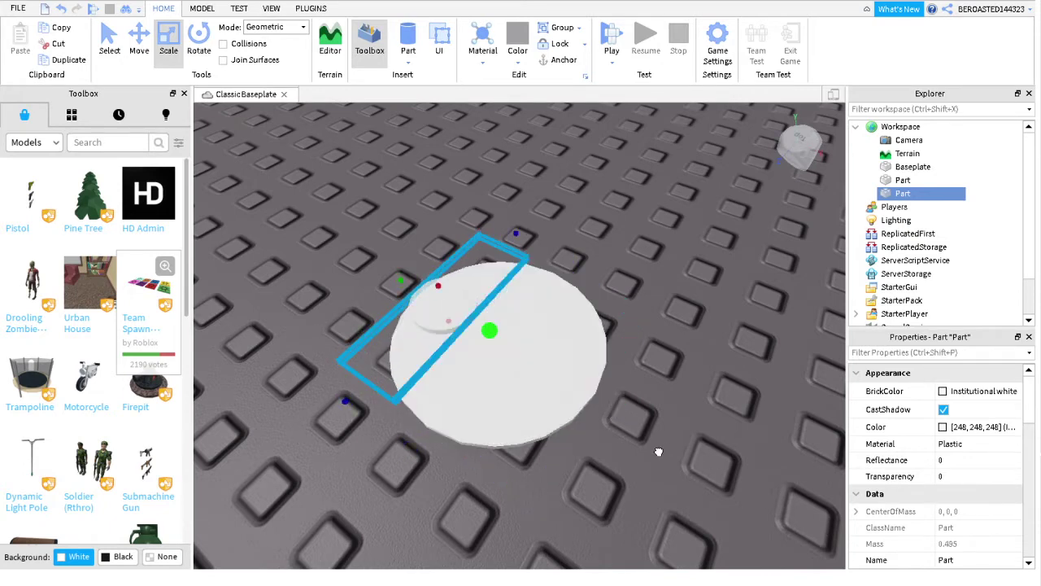
scroll(939, 424, down, 4)
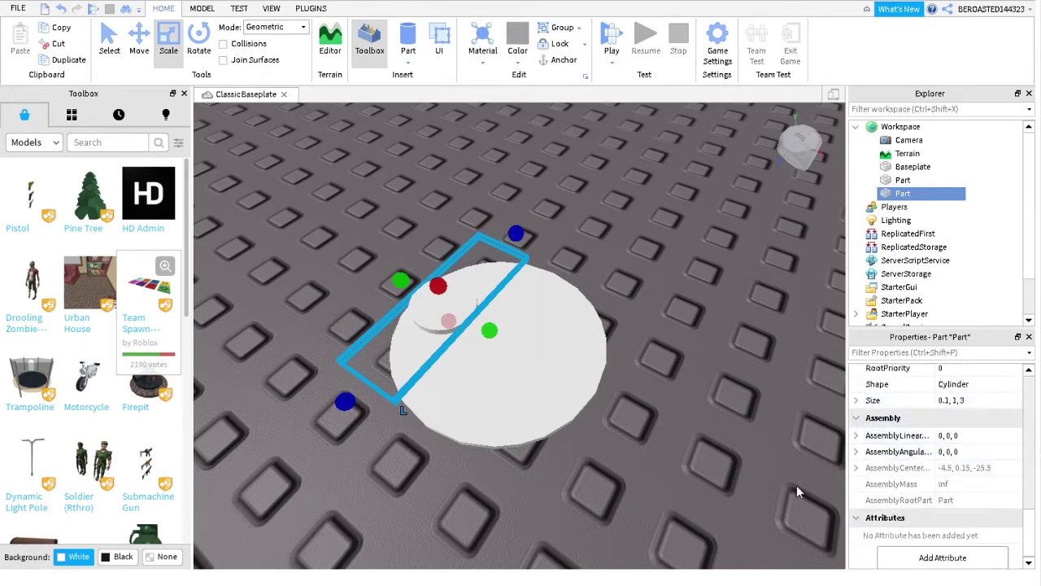
drag(616, 424, 753, 491)
key(ctrl+z)
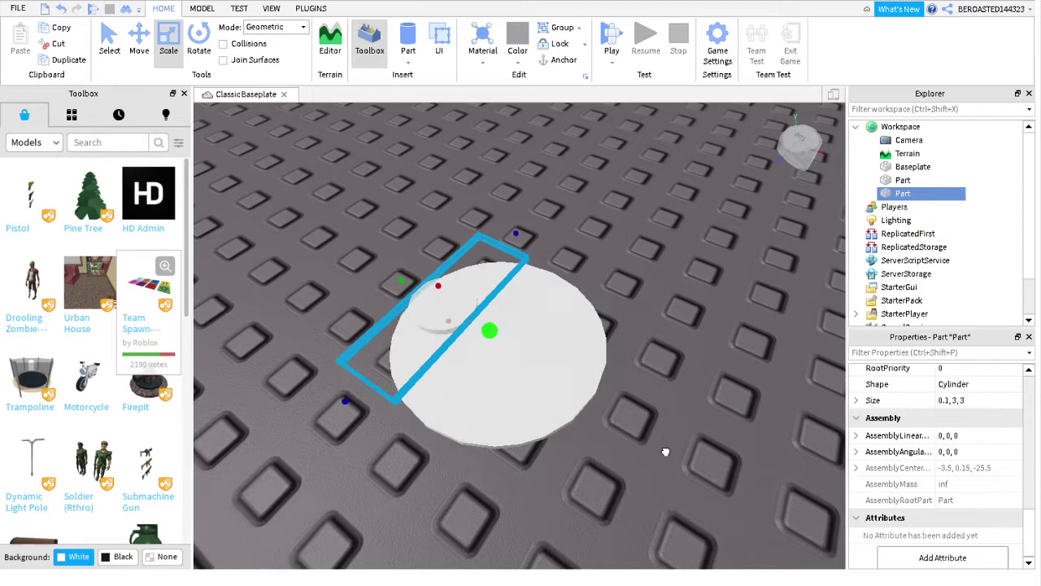
double_click(955, 400)
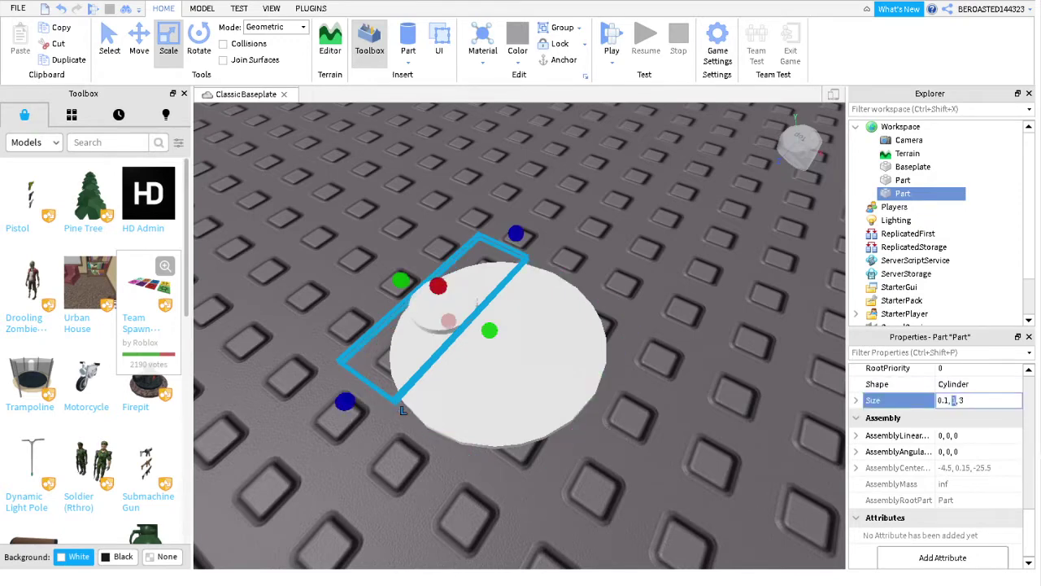
text(2)
key(Return)
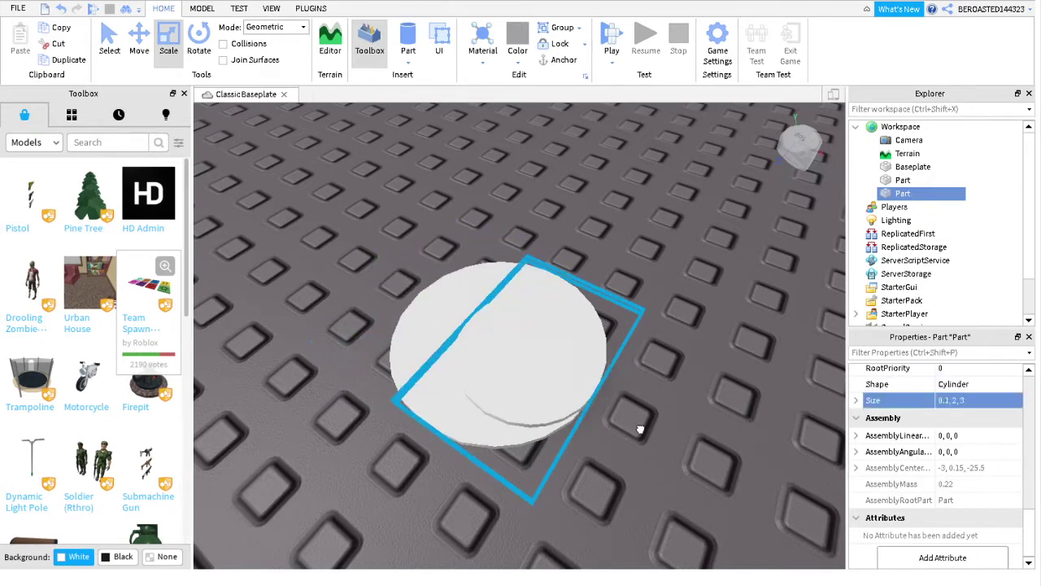
Centre the smaller disc on the larger one by setting its position to -3.5, 0.15, -25.5
drag(622, 404, 652, 411)
right_drag(653, 411, 748, 433)
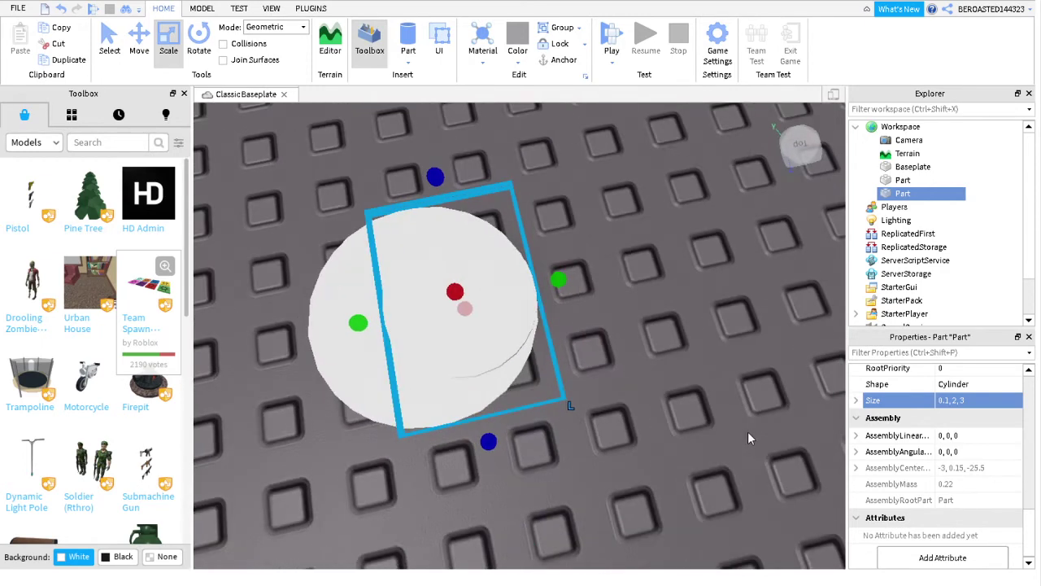
scroll(935, 455, up, 5)
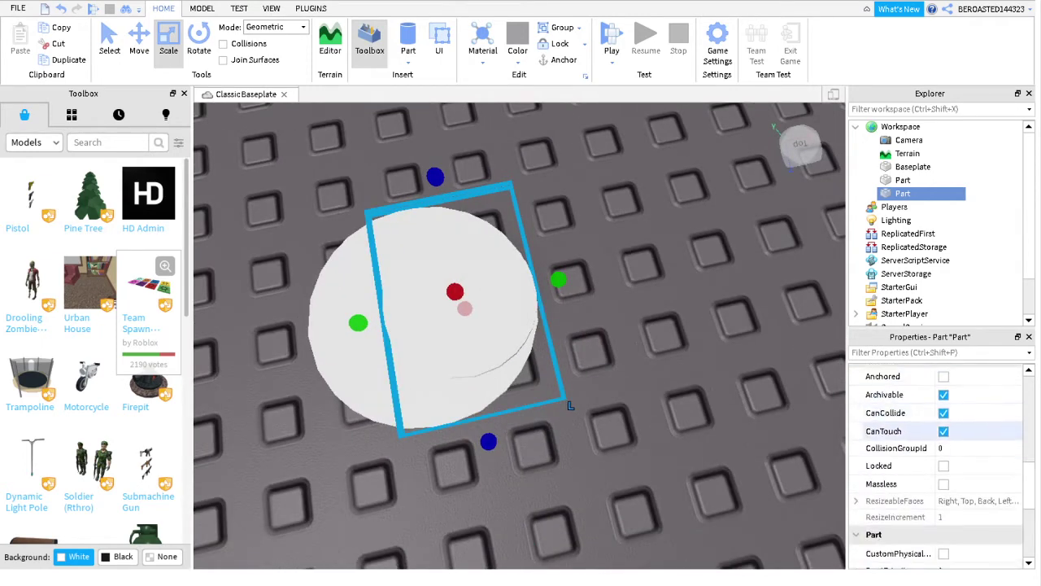
scroll(935, 463, down, 5)
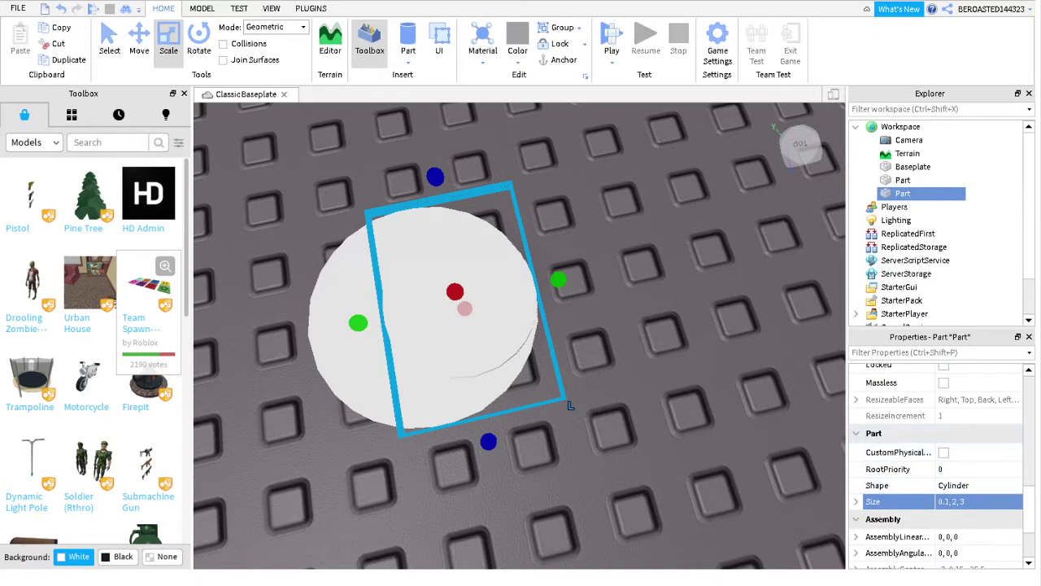
scroll(936, 468, down, 2)
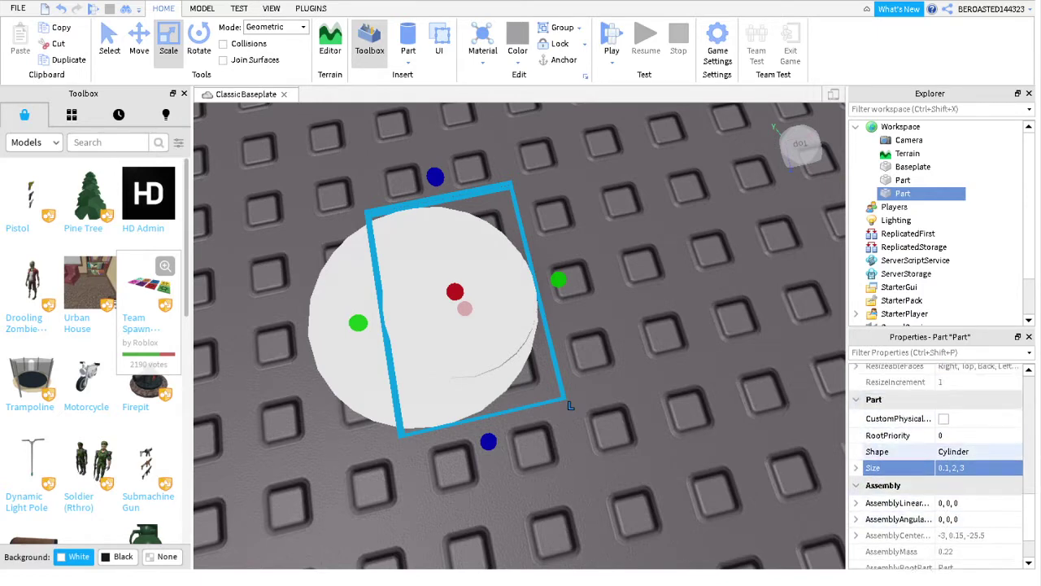
scroll(935, 464, up, 6)
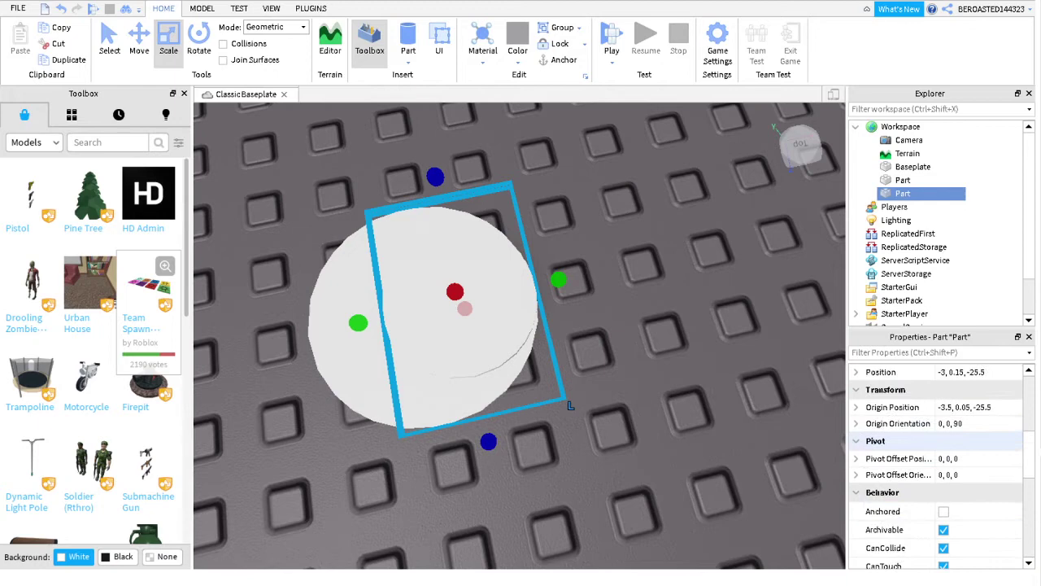
drag(537, 394, 570, 405)
double_click(942, 405)
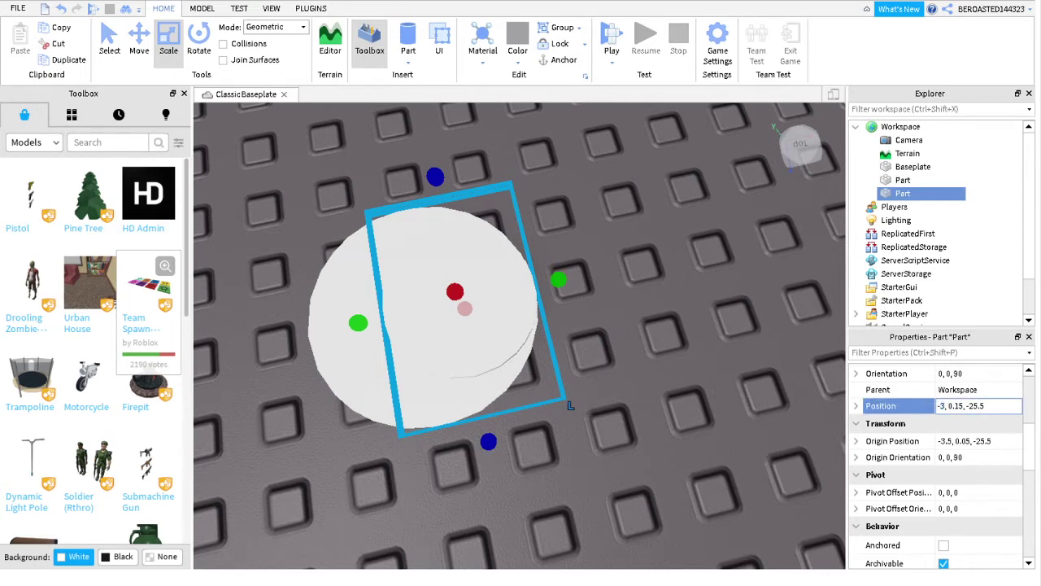
text(.5)
key(Return)
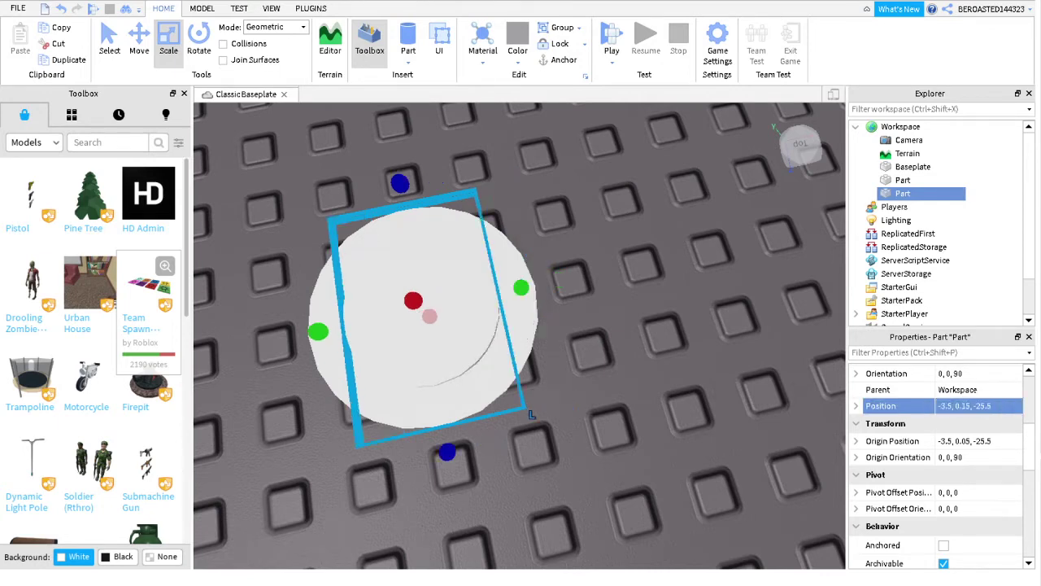
Set the smaller upper disc's BrickColor to Deep orange
right_drag(592, 302, 634, 295)
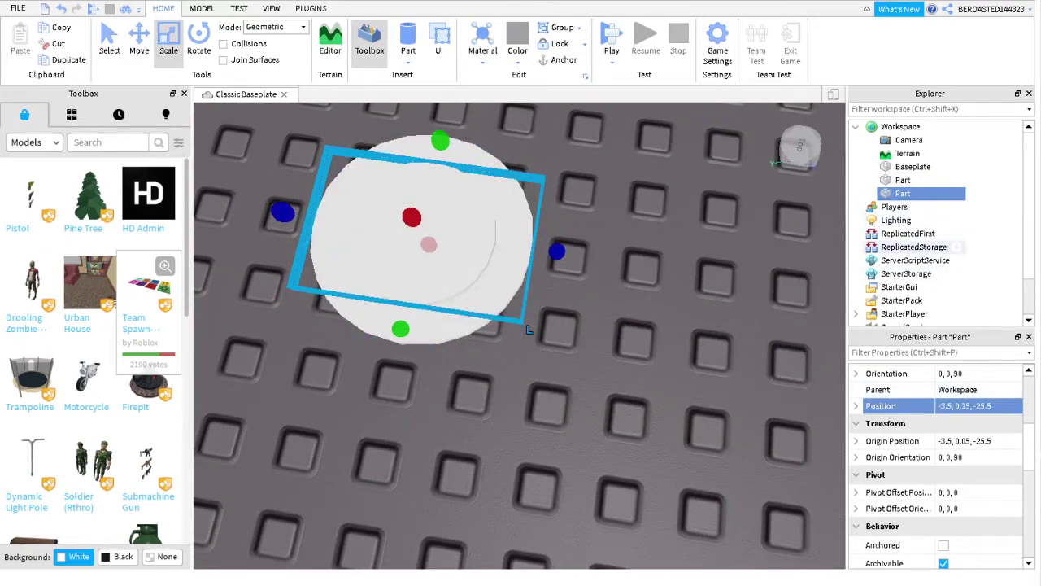
scroll(960, 399, up, 5)
click(968, 391)
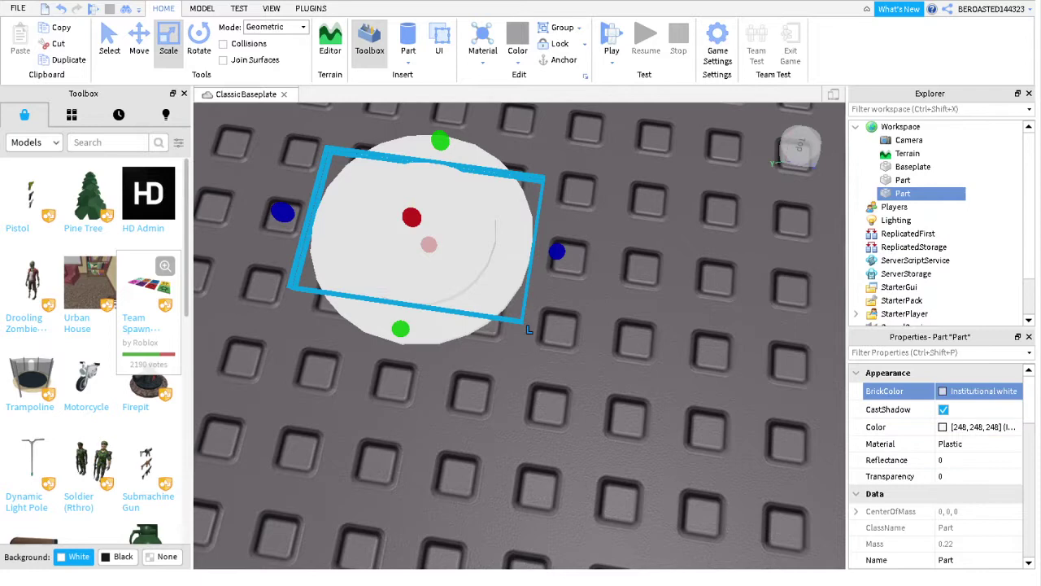
key(Down)
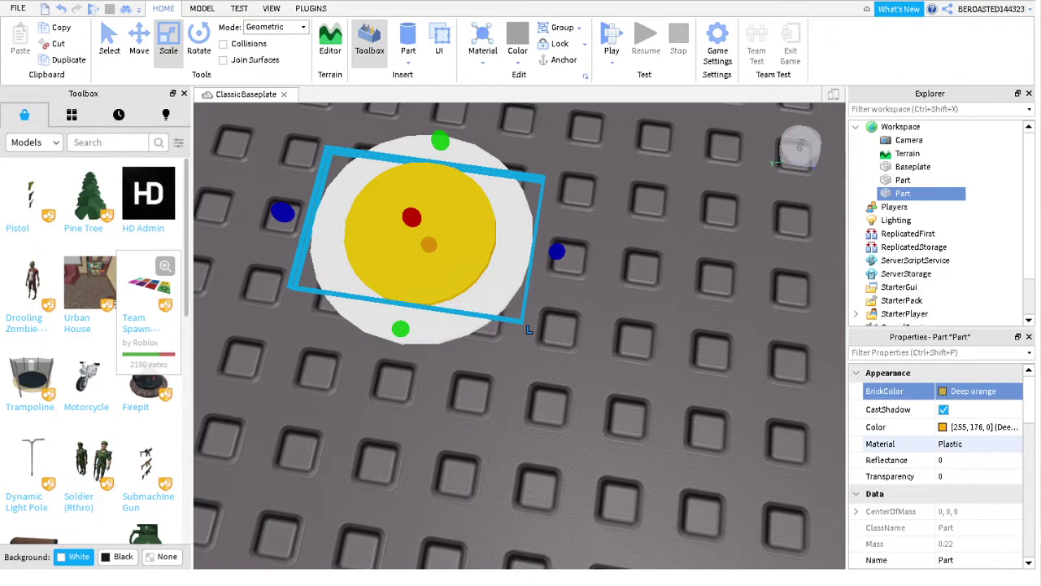
Set the smaller orange disc's material to Grass
click(968, 444)
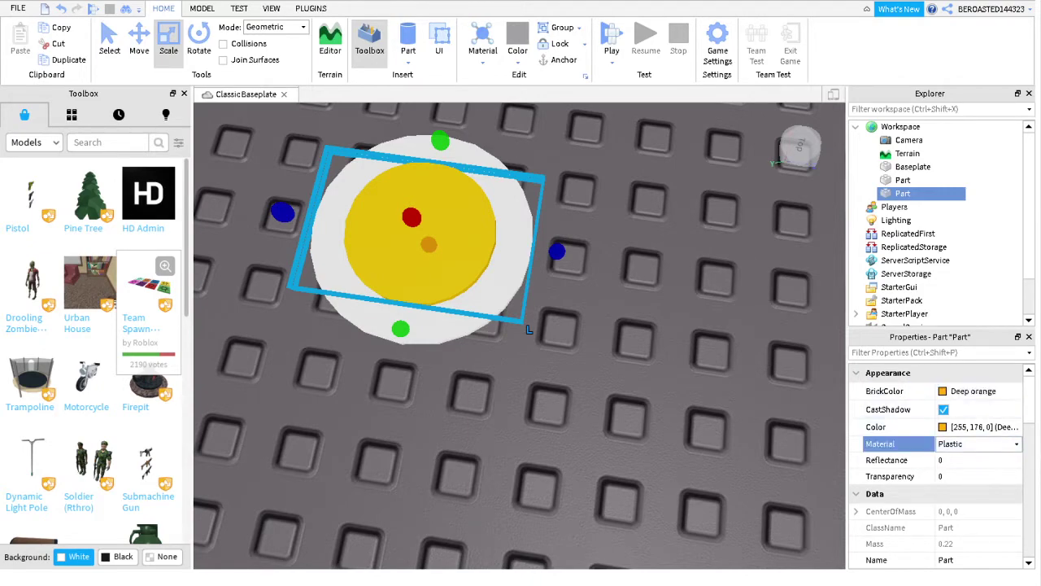
click(959, 488)
right_drag(569, 336, 439, 335)
scroll(479, 336, up, 4)
scroll(648, 369, down, 5)
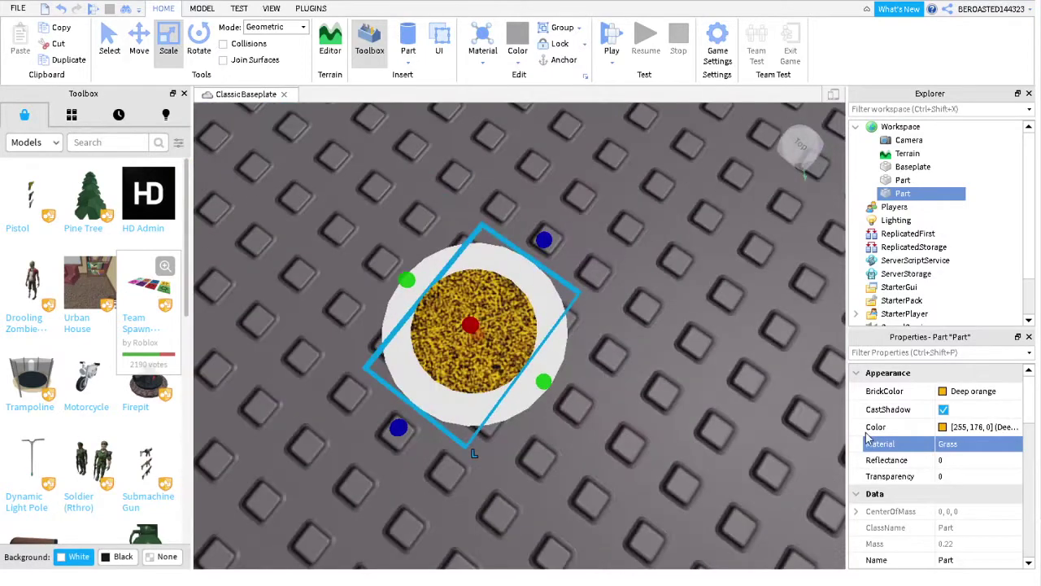
scroll(648, 369, up, 6)
scroll(624, 361, down, 6)
click(544, 345)
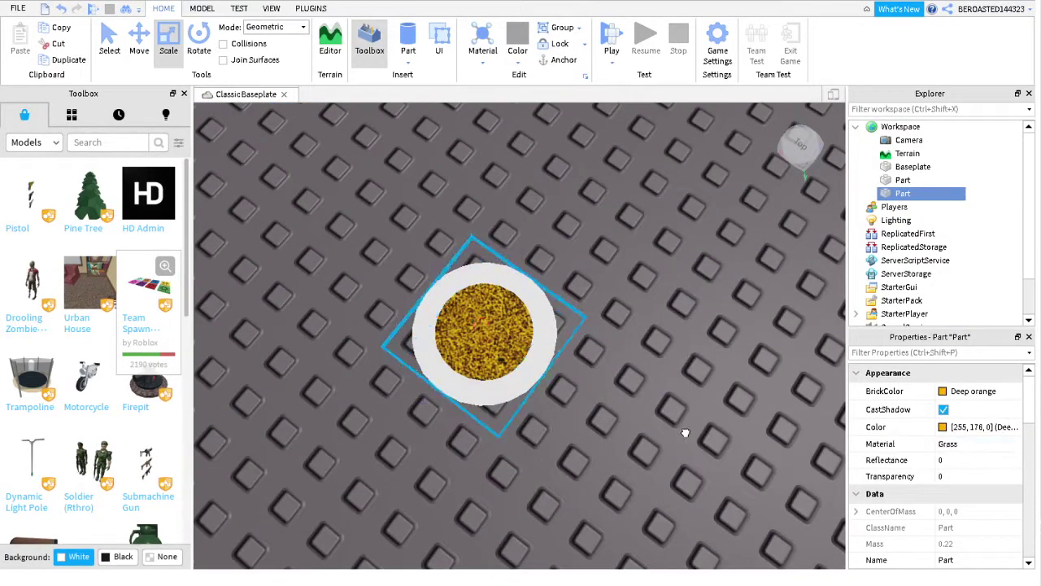
click(653, 399)
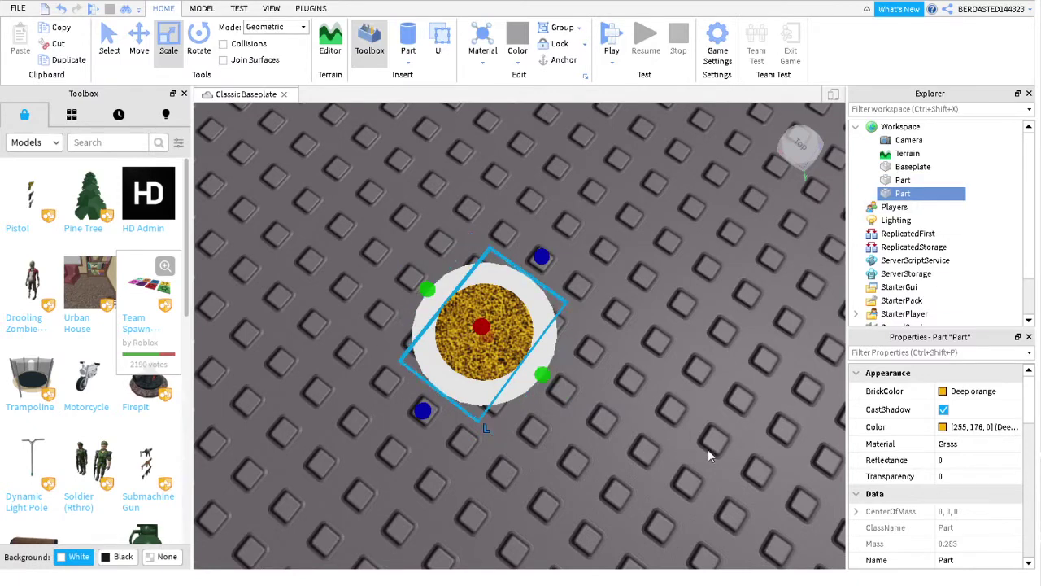
key(ctrl+d)
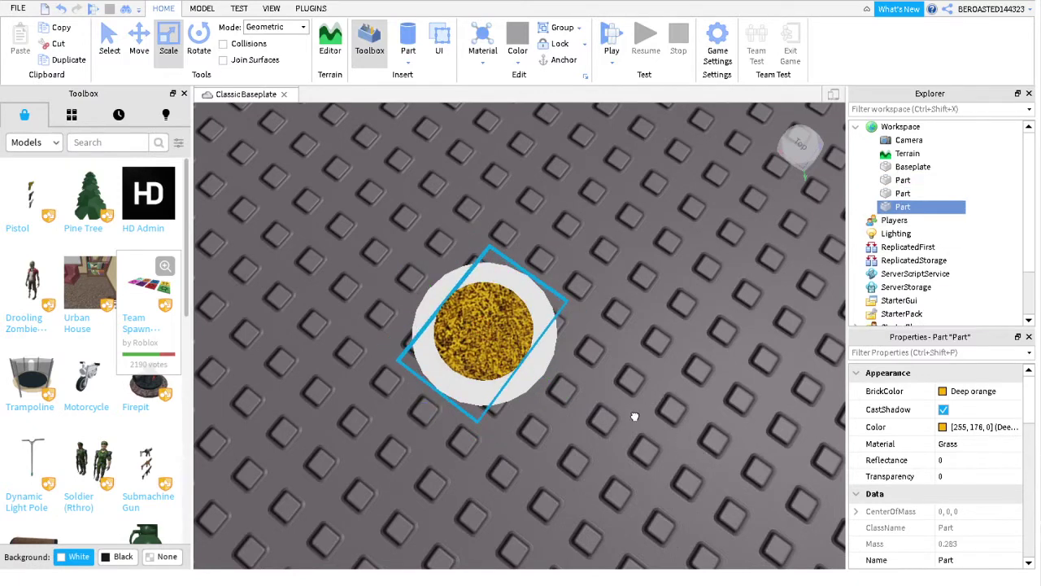
key(Delete)
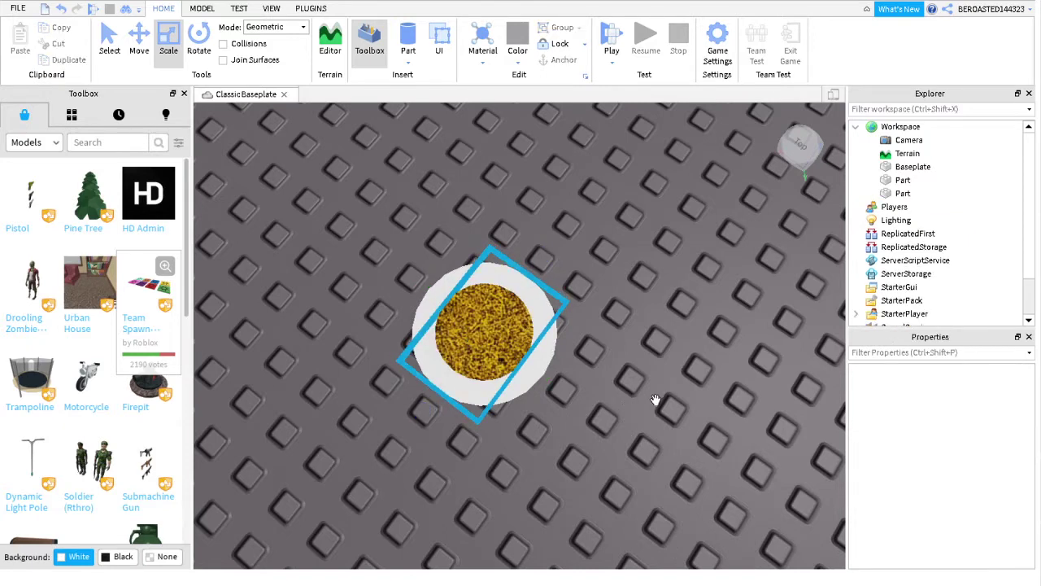
click(673, 377)
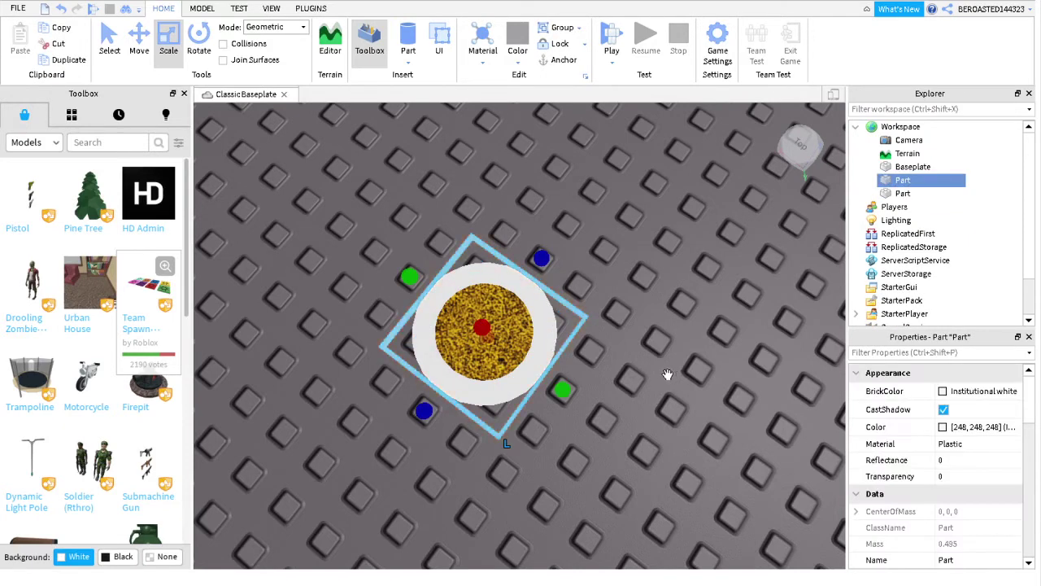
key(ctrl+d)
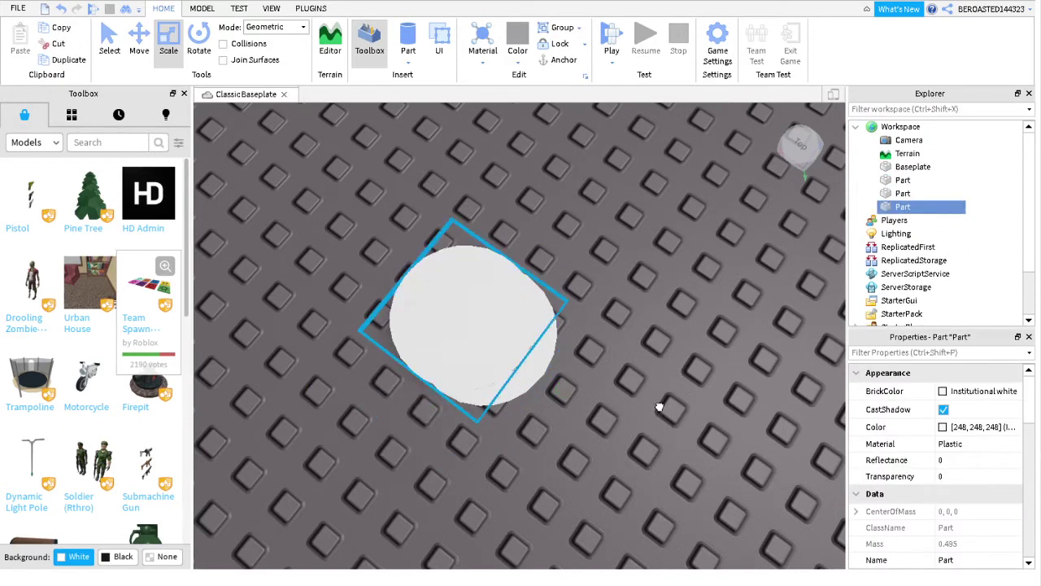
right_drag(762, 418, 762, 418)
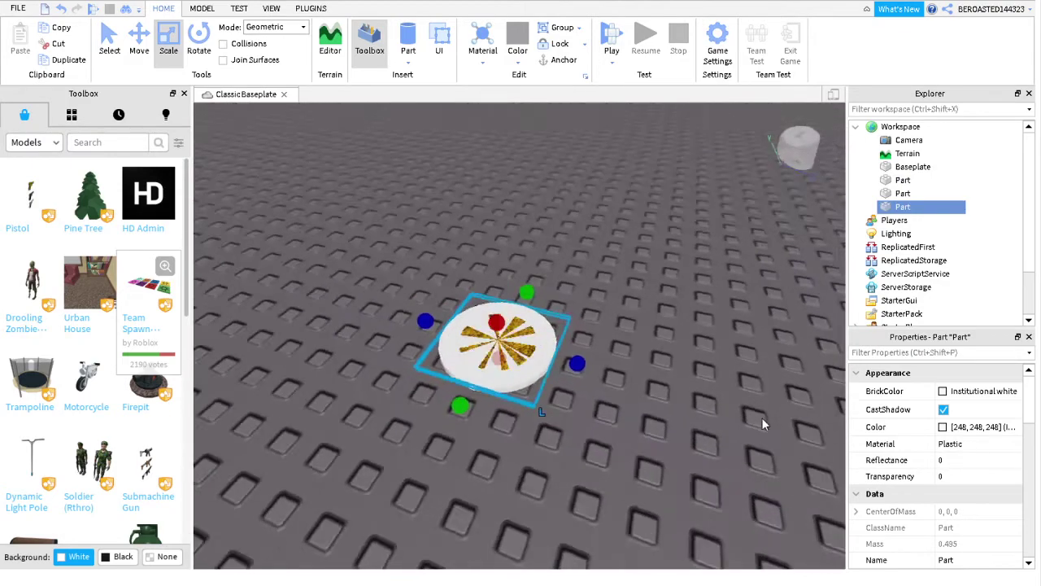
scroll(761, 418, up, 3)
drag(687, 487, 667, 426)
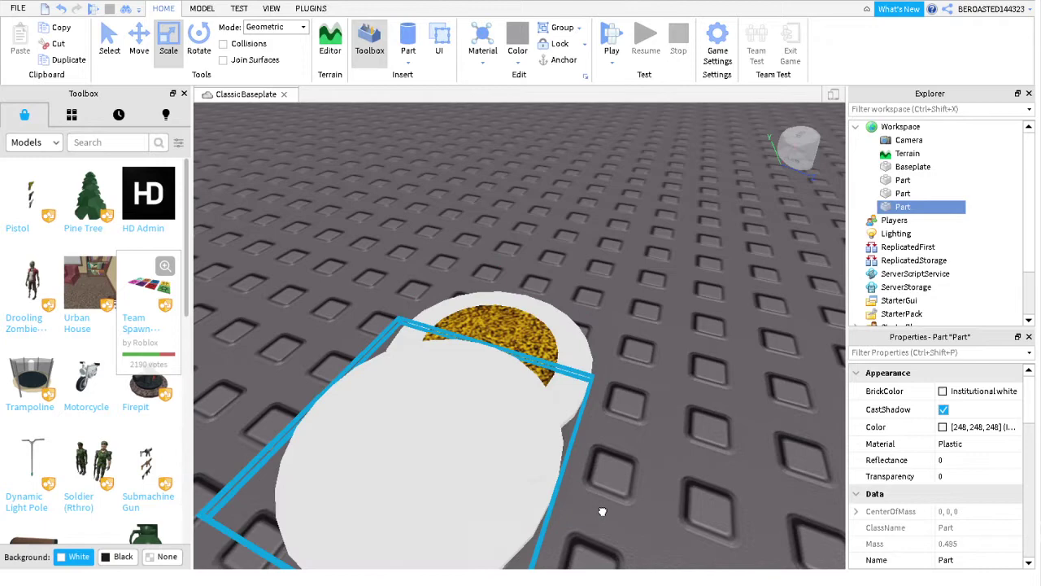
key(Delete)
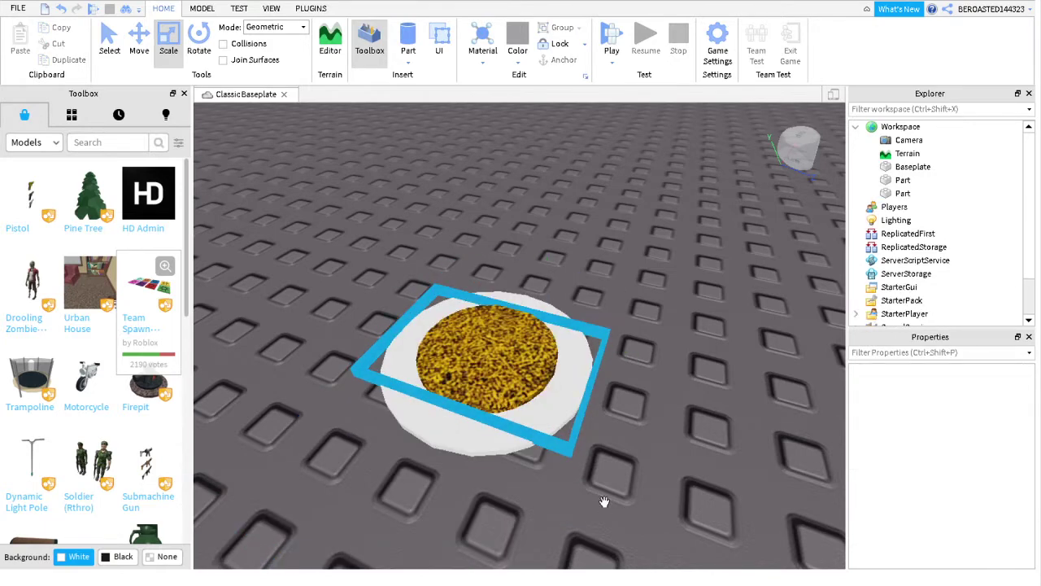
Restore a duplicate of the orange grass disc and give it the Really red BrickColor and Foil material
key(ctrl+z)
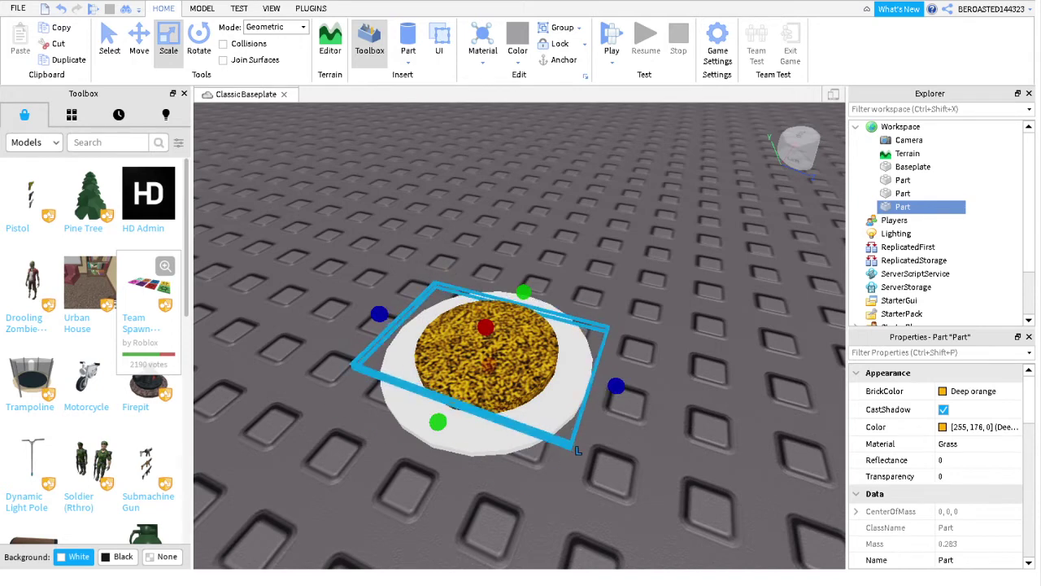
click(973, 391)
click(980, 480)
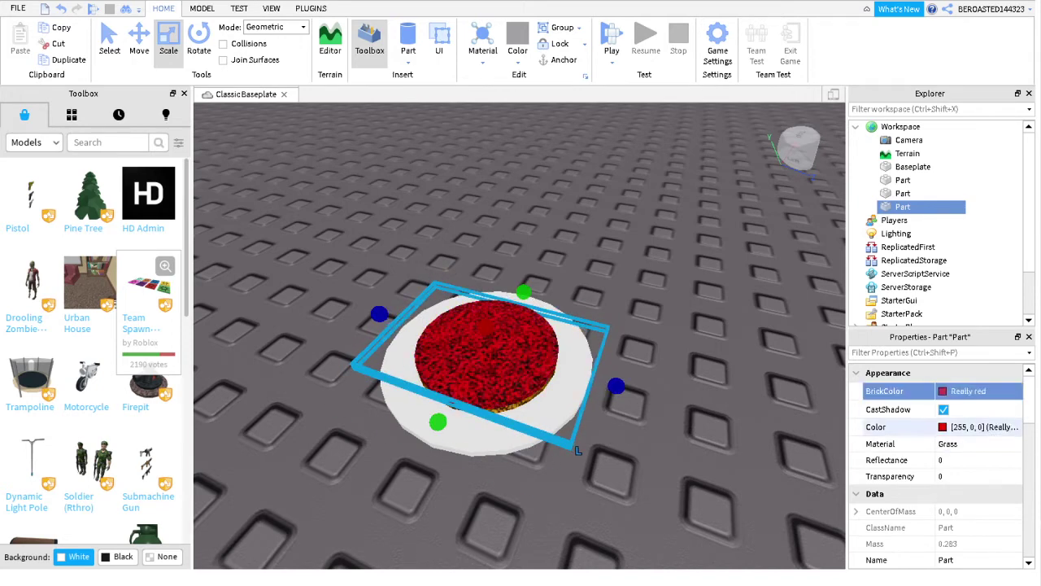
click(972, 444)
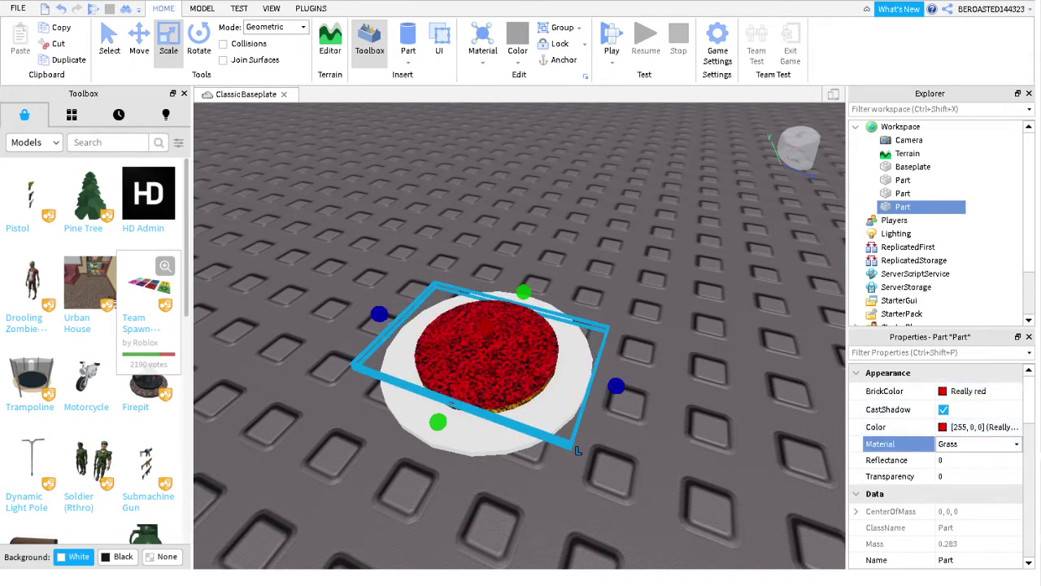
click(971, 495)
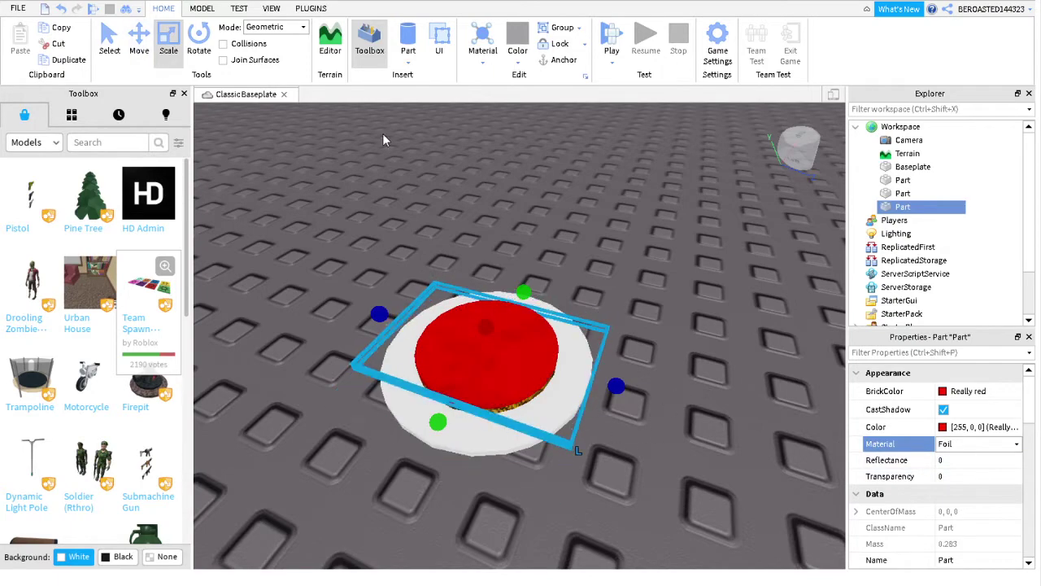
Scale down the red disc from two adjacent sides to about half the orange disc's diameter, keeping it near the centre
drag(615, 386, 506, 354)
drag(417, 327, 474, 341)
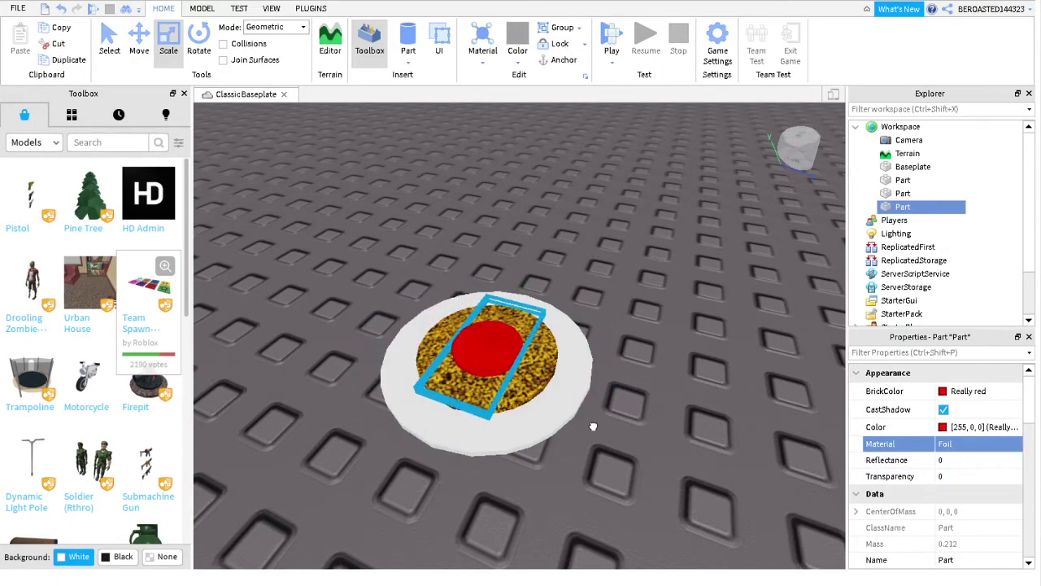
right_drag(691, 447, 736, 399)
click(731, 282)
right_drag(730, 282, 730, 282)
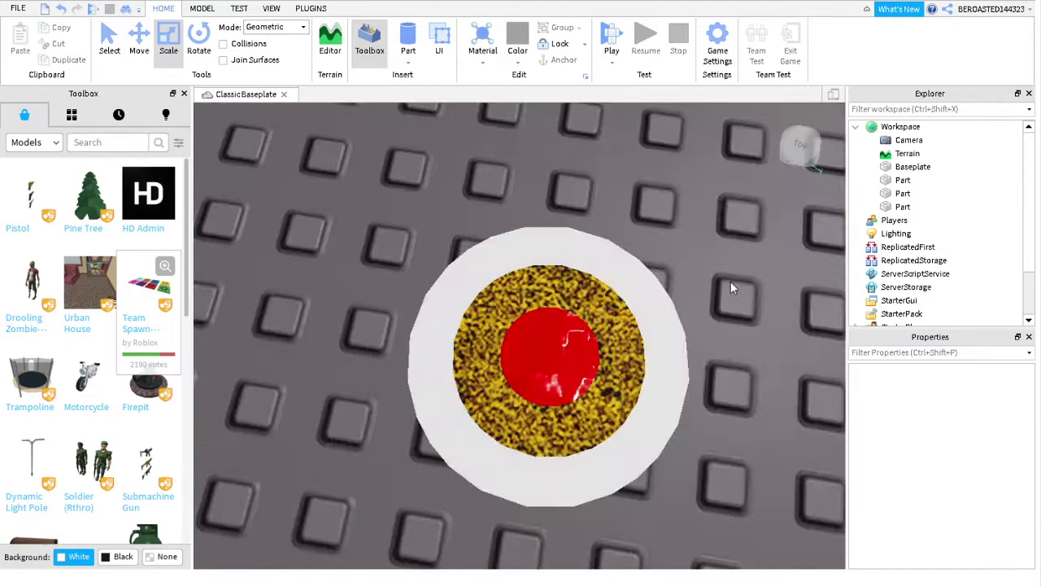
scroll(711, 444, down, 5)
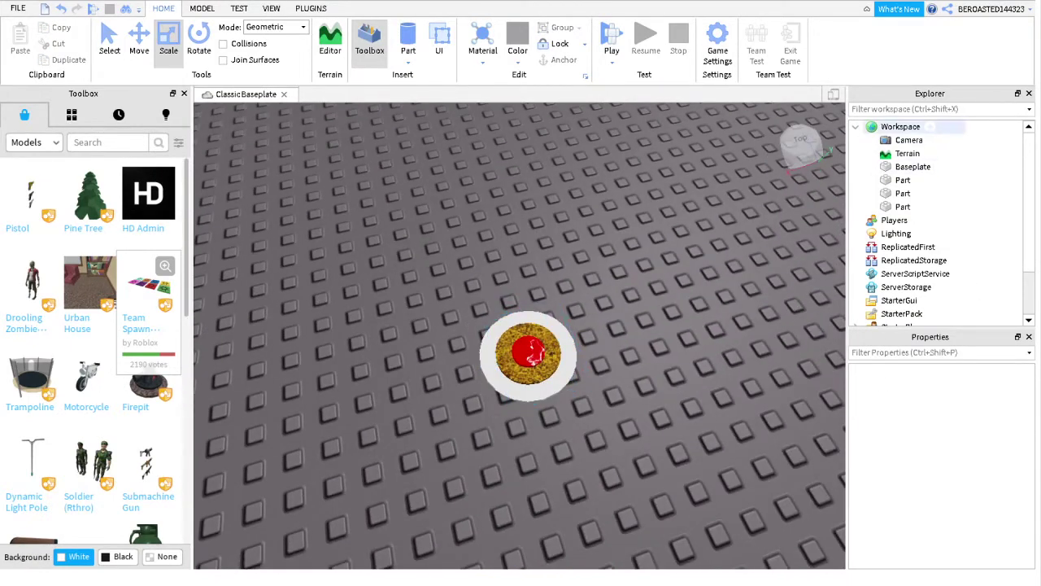
Insert a Tool object into the Workspace
click(930, 127)
click(921, 247)
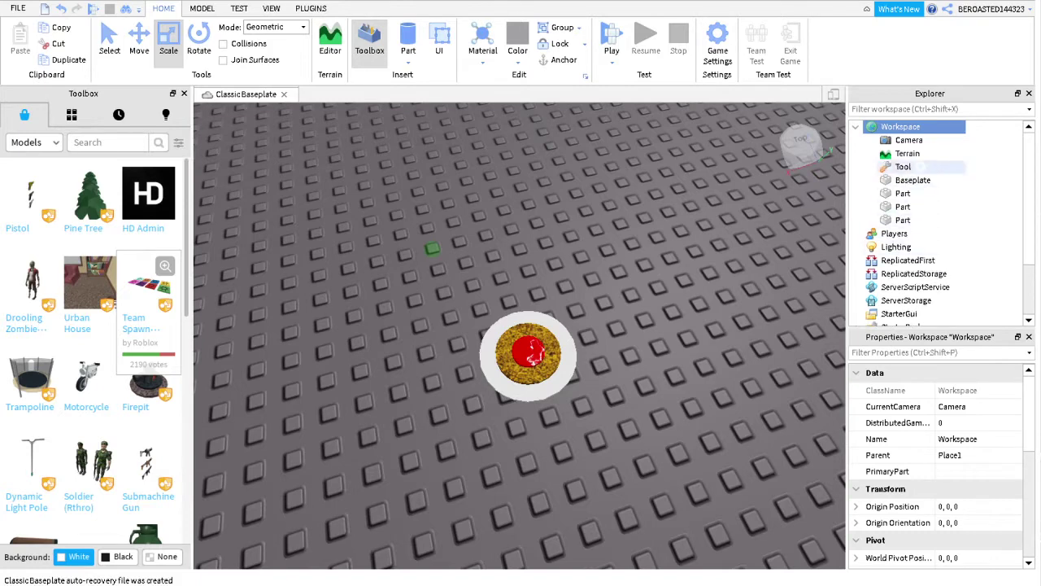
Rename the white disc part as Handle
click(918, 193)
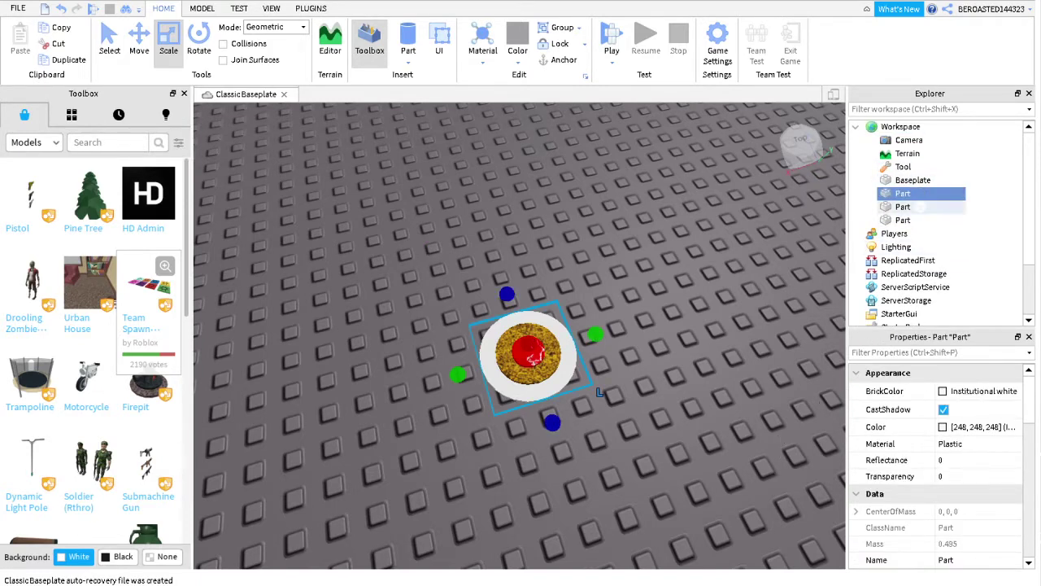
click(919, 207)
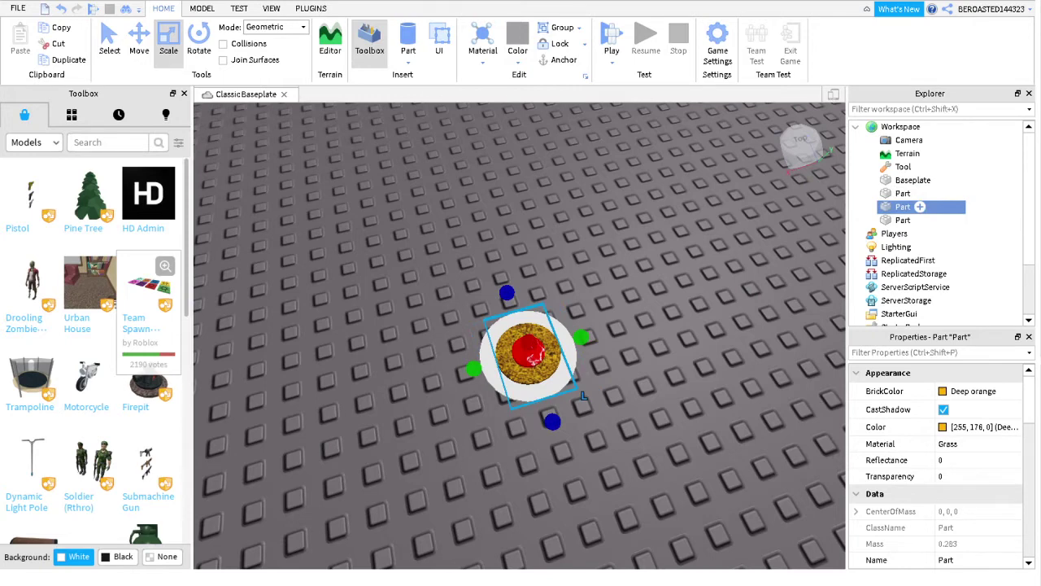
click(904, 193)
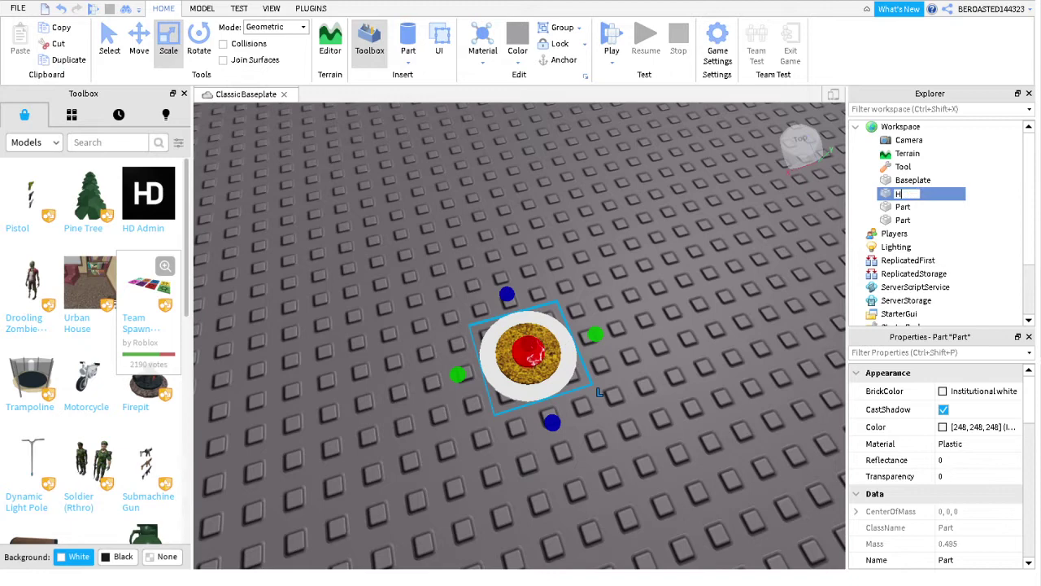
text(Handle)
key(Return)
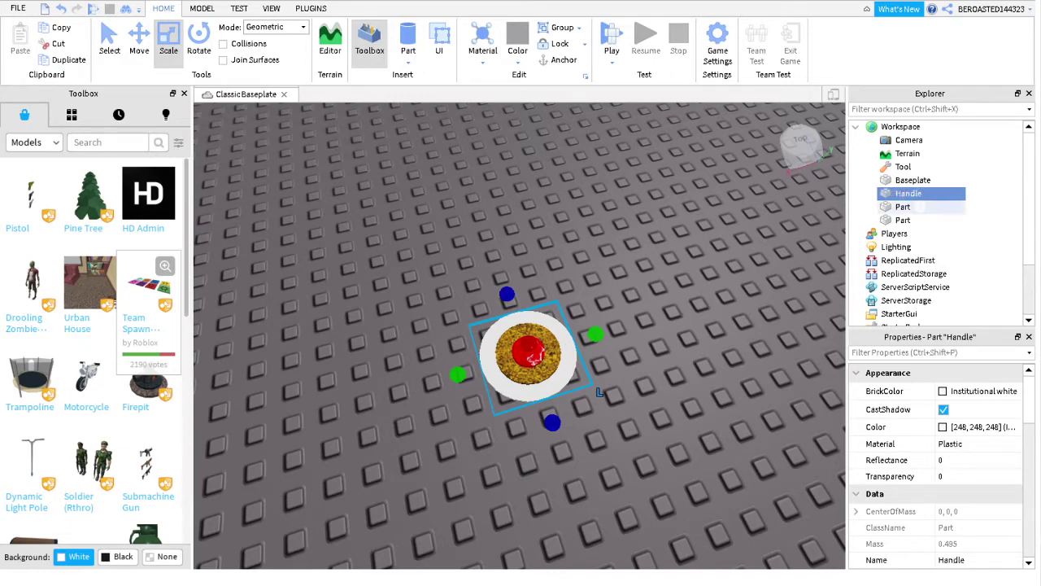
Nest the orange and red disc parts under Handle
click(903, 207)
shift+click(903, 220)
drag(914, 204, 908, 194)
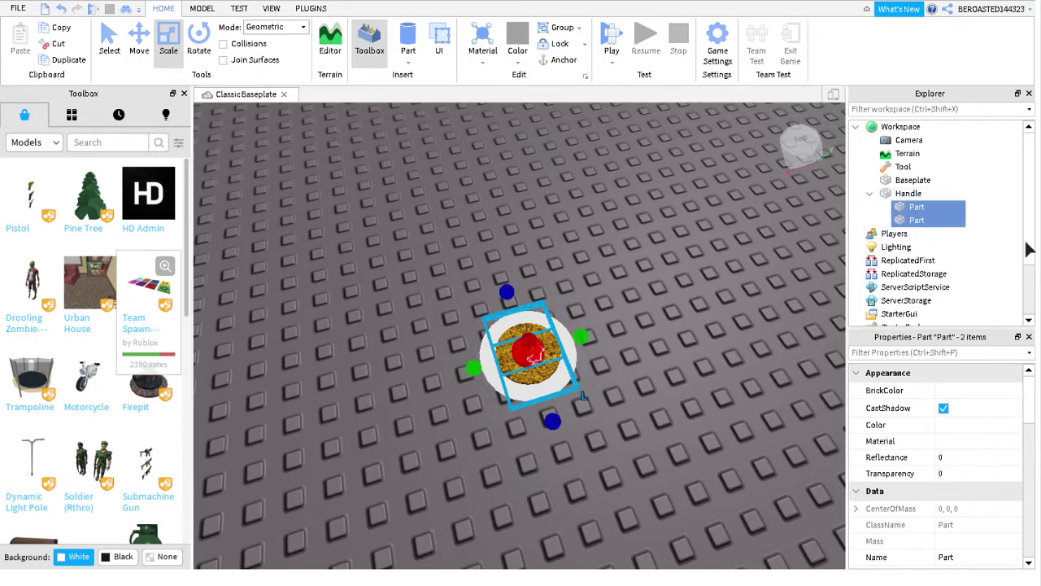
click(916, 220)
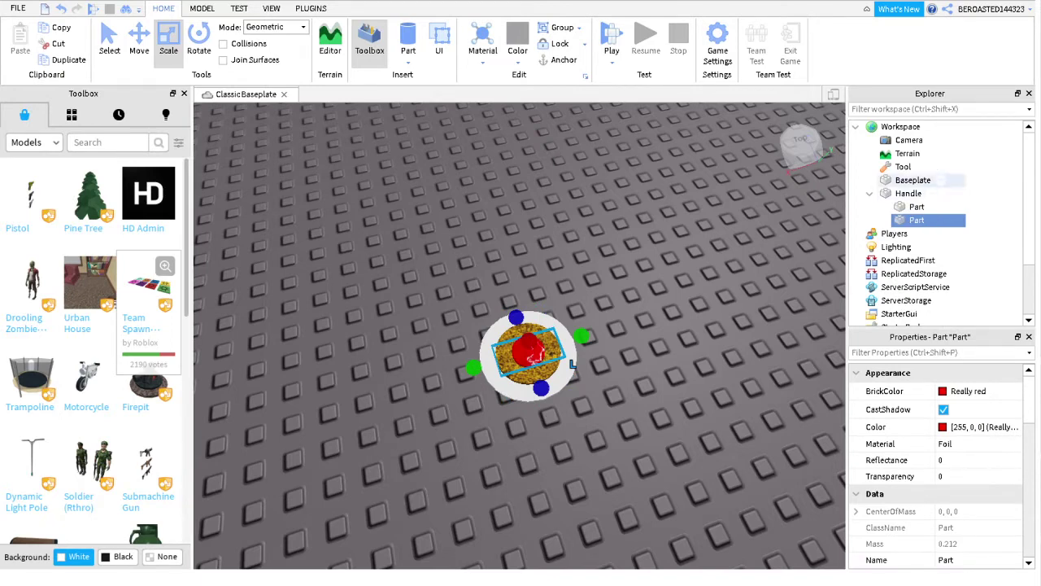
Move Handle with its child parts into the Tool and rename the Tool as Pasta
click(909, 192)
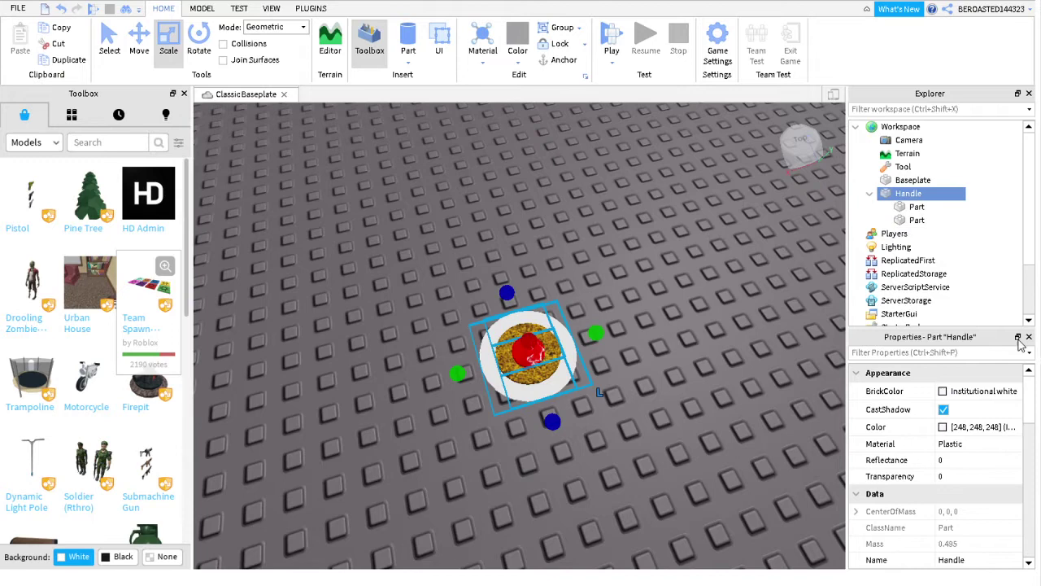
drag(908, 193, 904, 166)
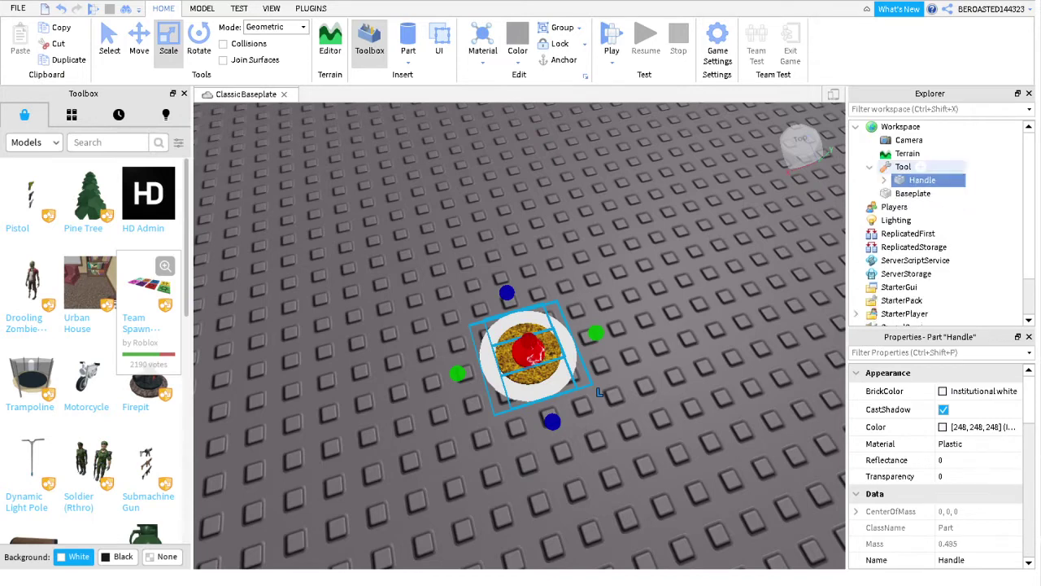
click(905, 166)
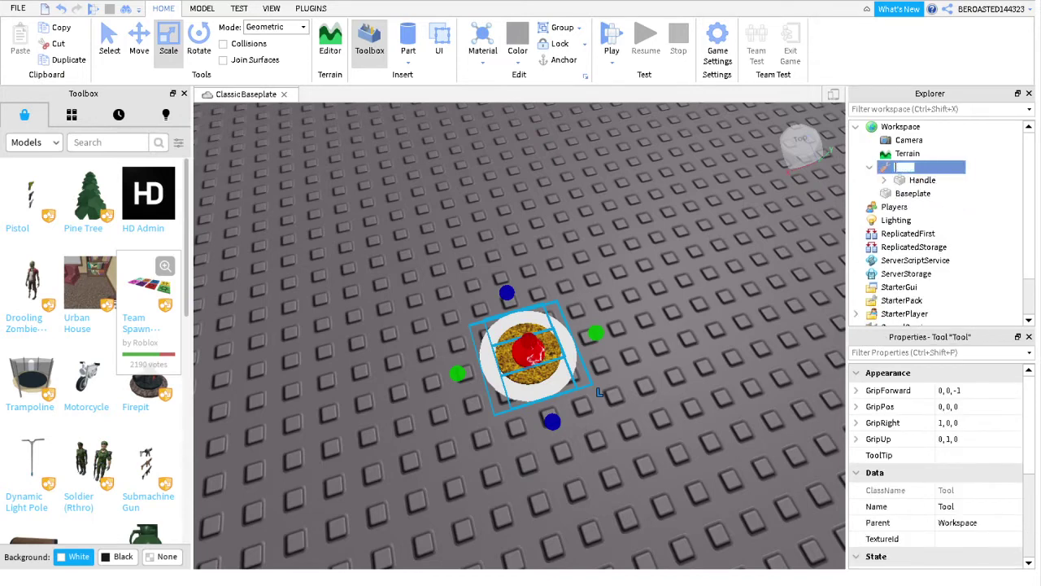
key(Return)
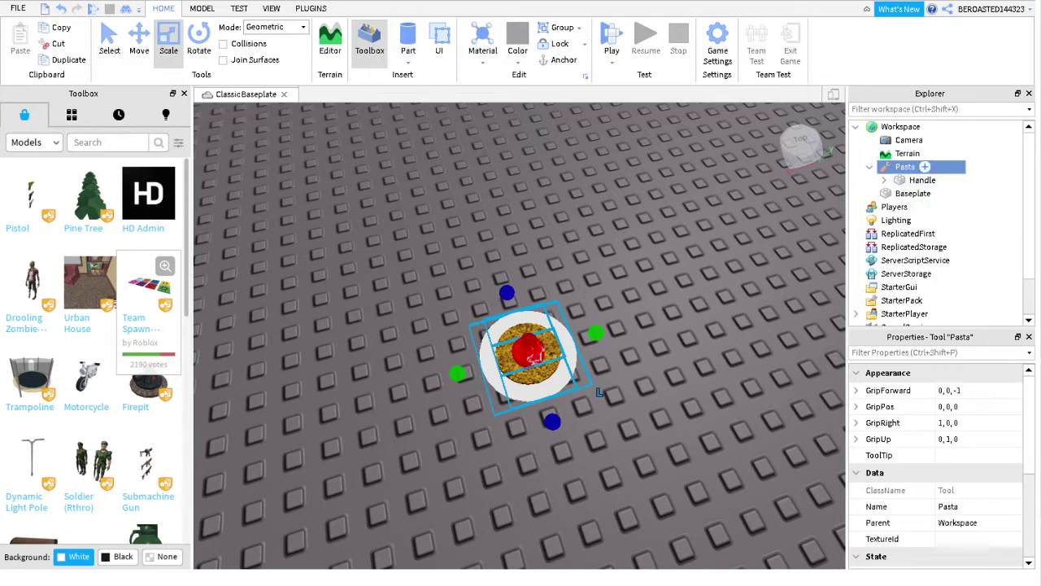
Select Handle together with its two child parts, leaving TouchInterest out of the selection
click(884, 180)
click(914, 179)
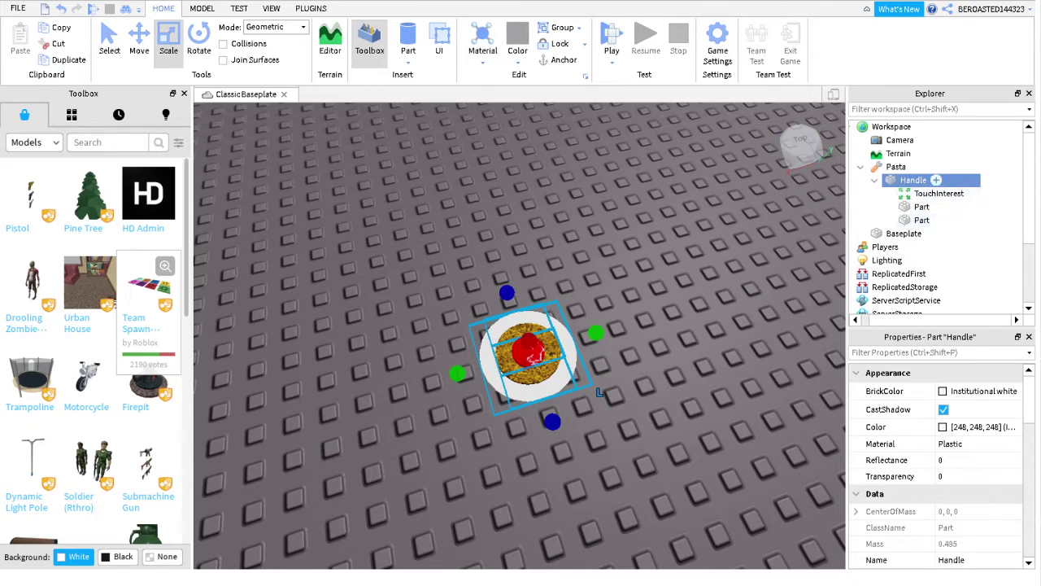
key(F2)
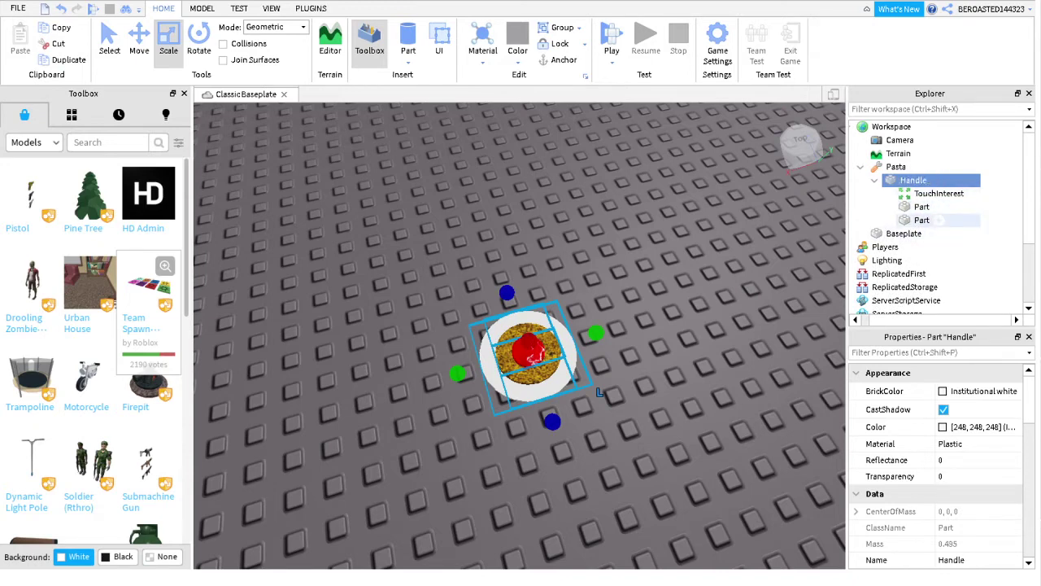
shift+click(922, 219)
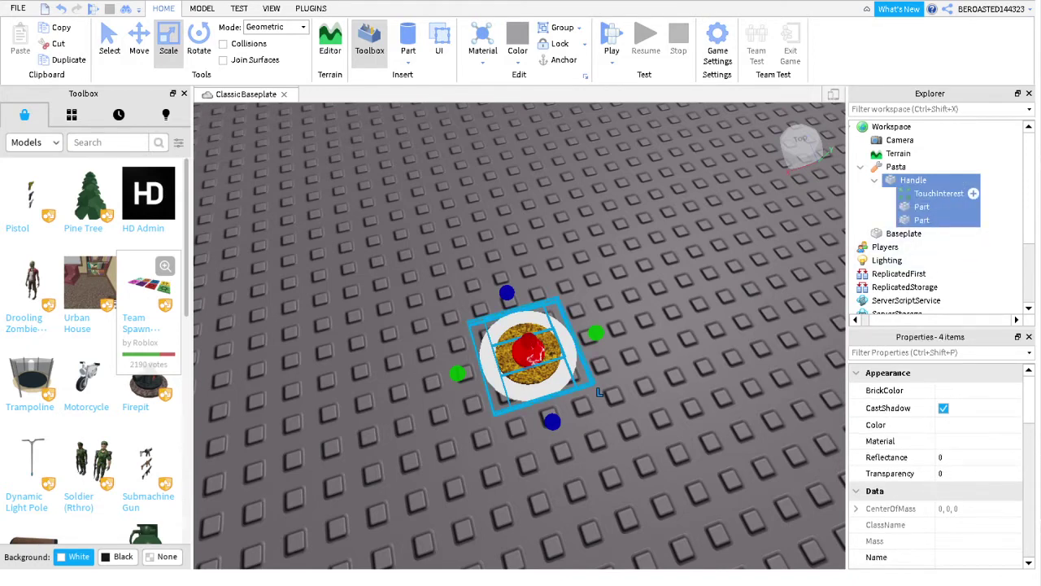
ctrl+click(939, 193)
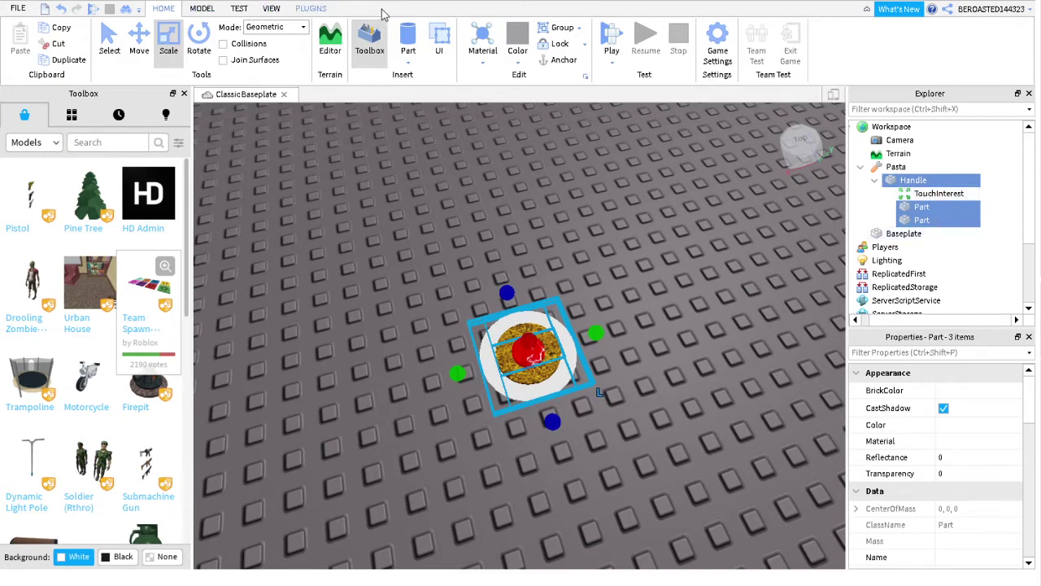
Search the Toolbox's Plugins category for "Weld"
click(311, 9)
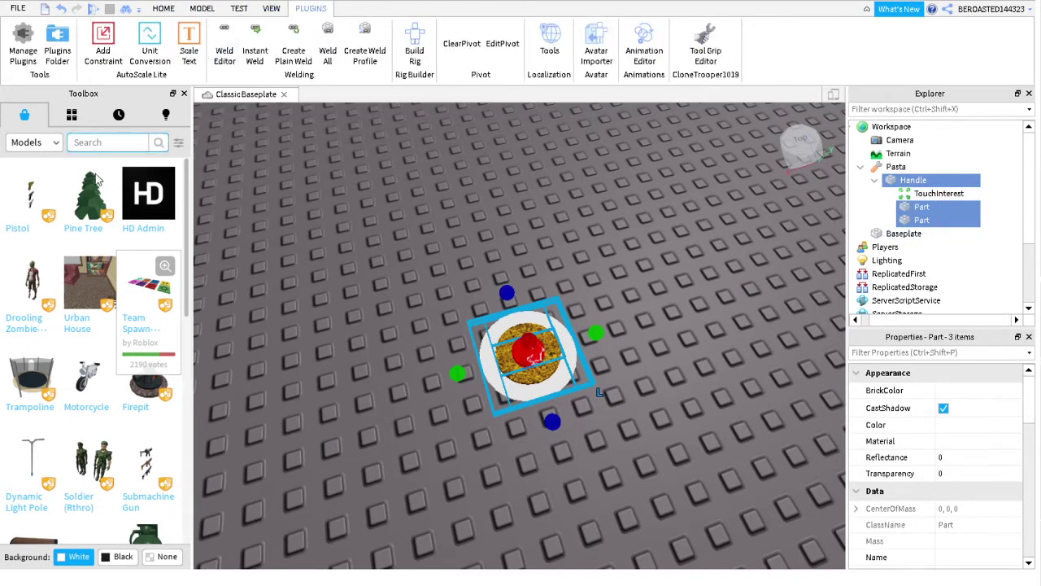
click(45, 144)
click(28, 245)
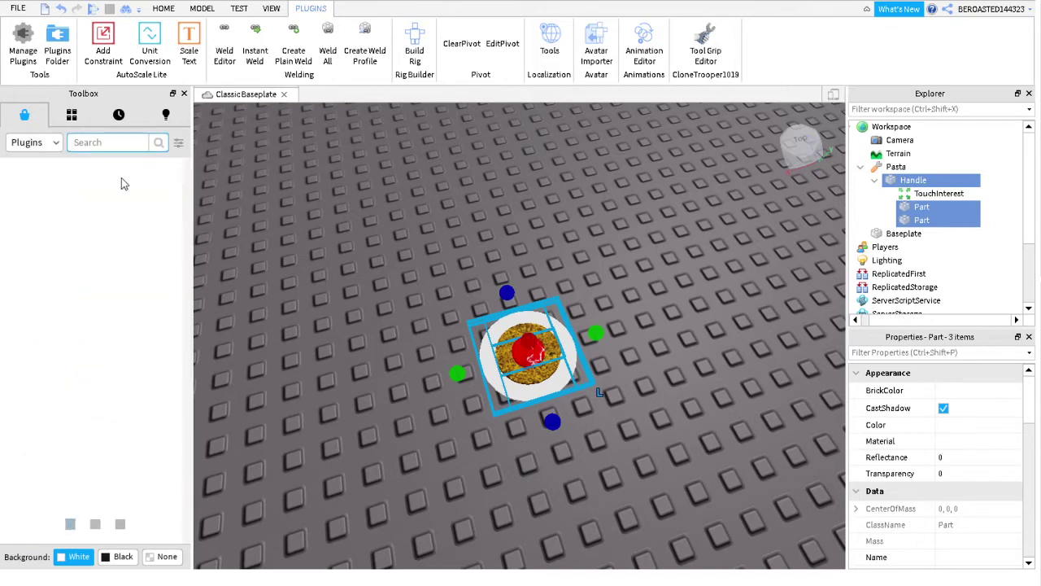
text(Weld)
key(Return)
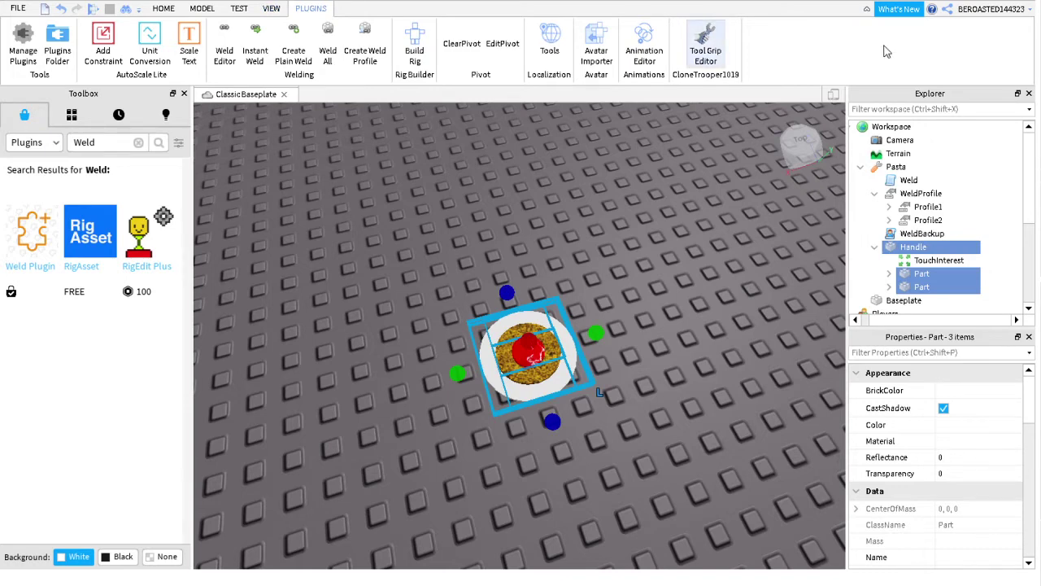
Open the Tool Grip Editor in place of the Toolbox and start editing the Pasta tool's grip in a widened preview
click(706, 41)
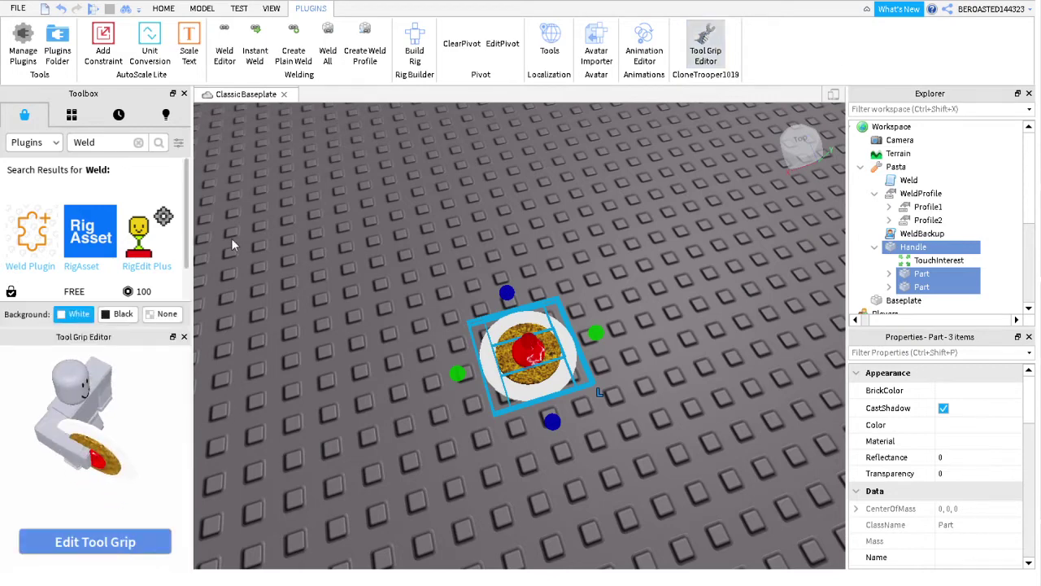
click(185, 94)
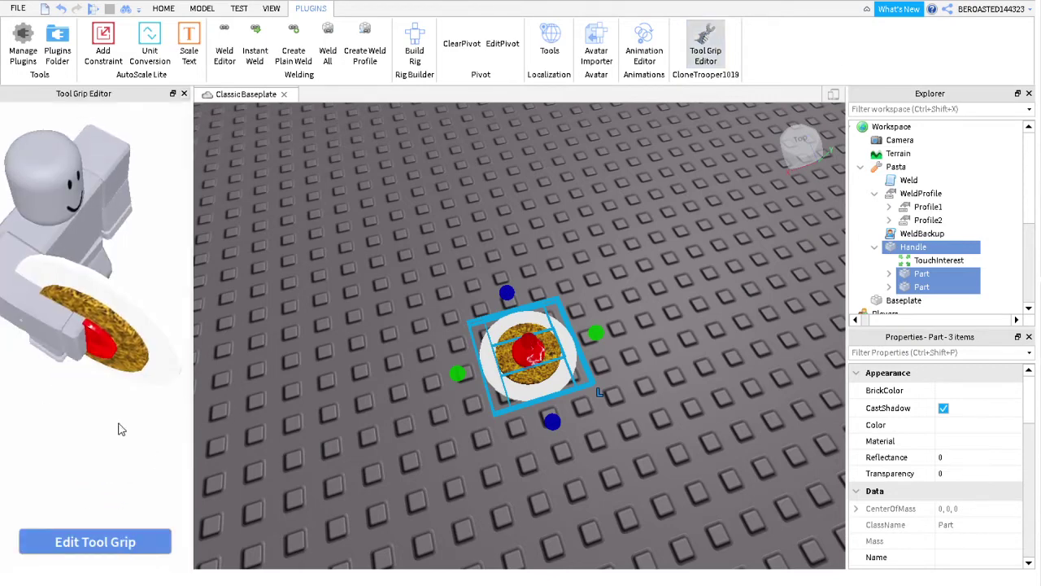
click(122, 543)
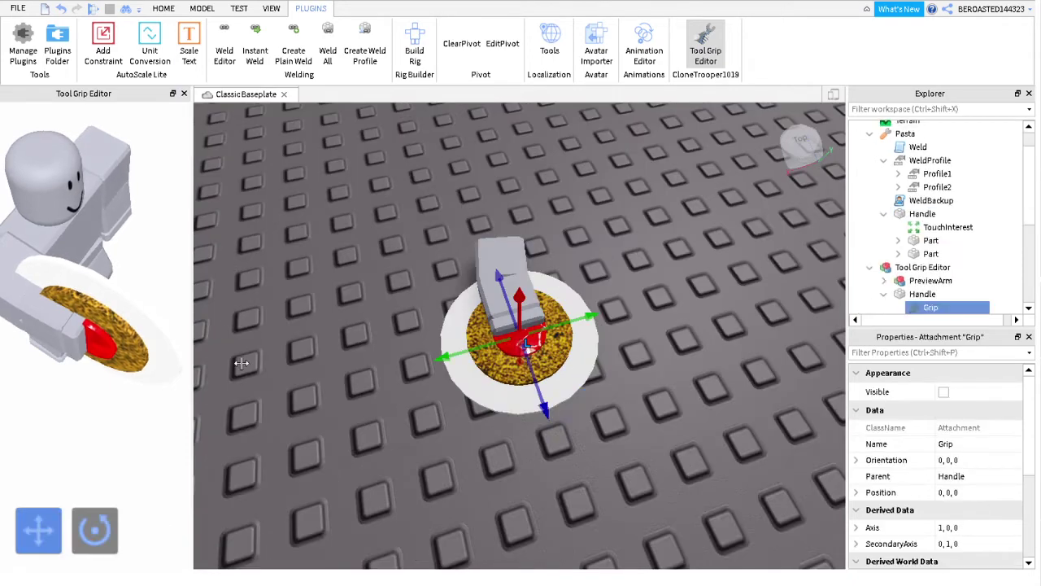
drag(278, 363, 506, 367)
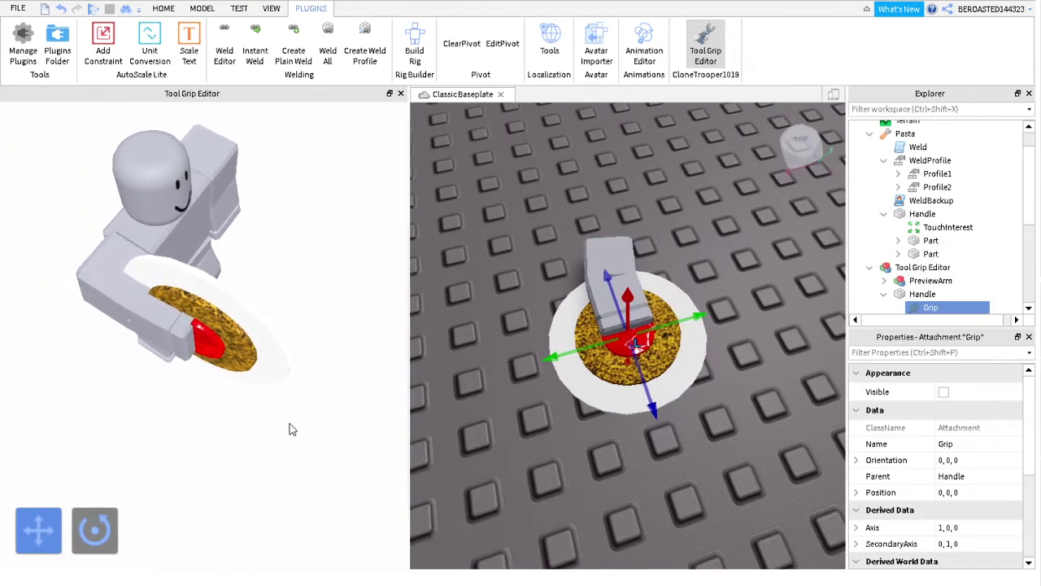
Rotate the Grip to an orientation of 0, 0, -90 so the plate lies flat in the hand
click(95, 530)
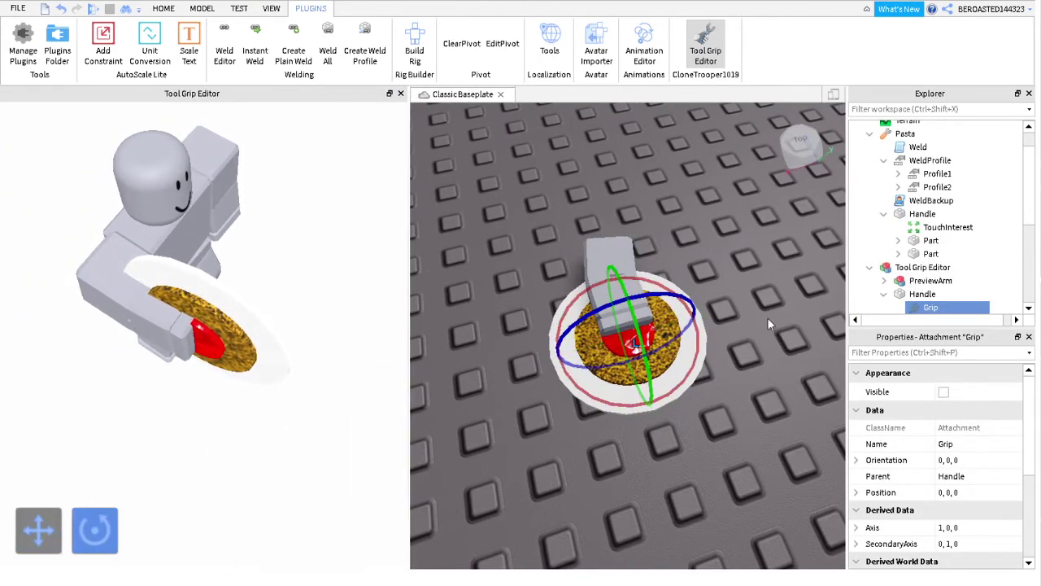
click(782, 381)
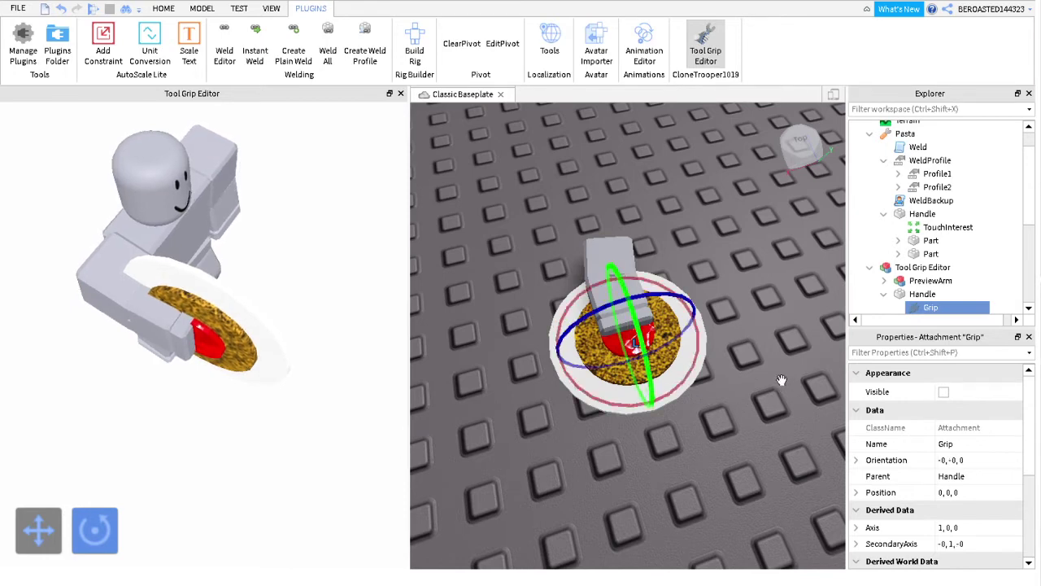
drag(805, 370, 644, 456)
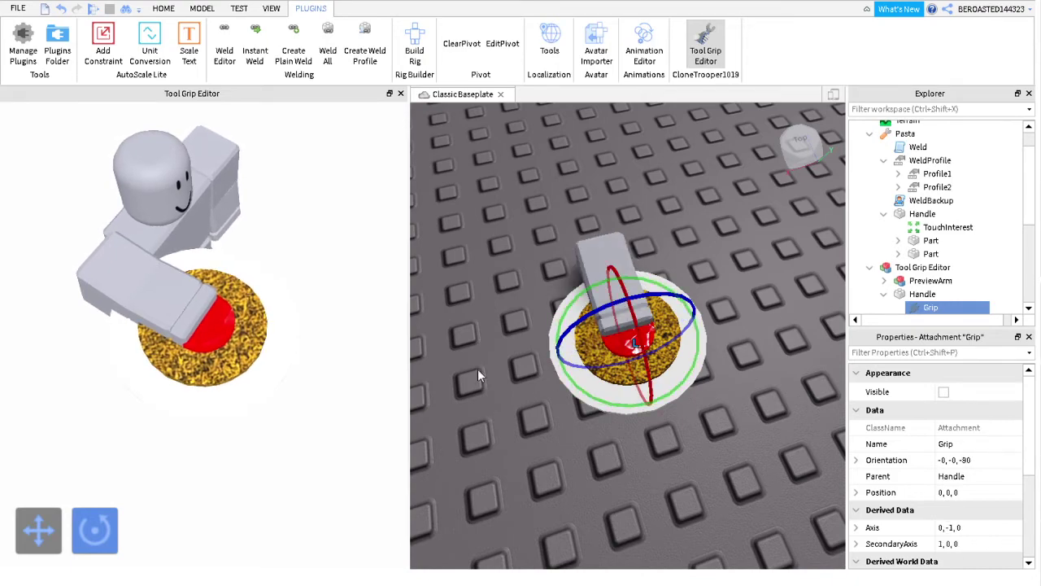
Move the Grip along its Z axis to position 0, 0, 2, beyond the plate's edge
click(39, 529)
drag(609, 283, 561, 212)
right_drag(903, 396, 663, 430)
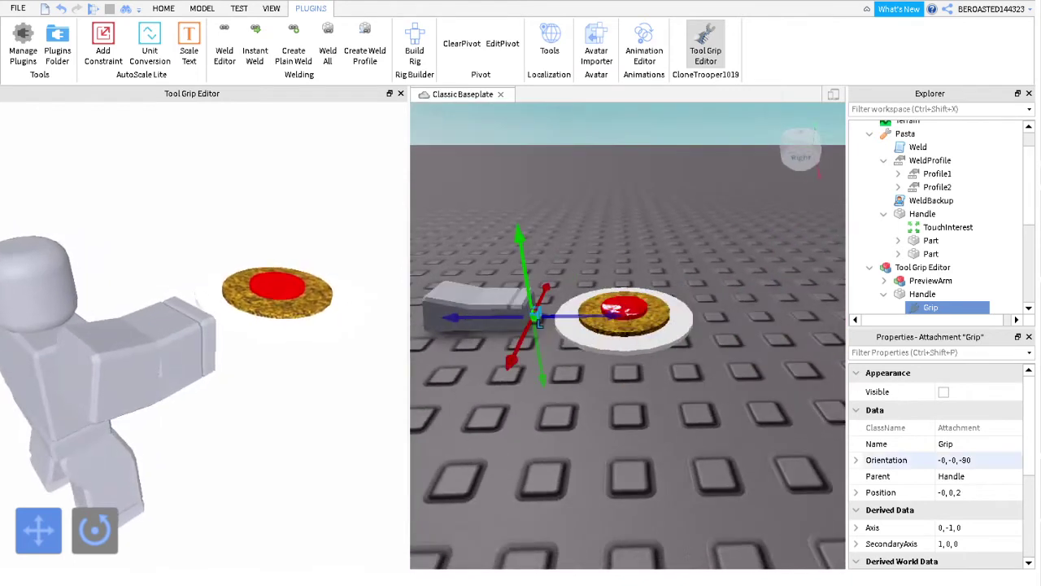
Set the Grip's position to 0, 0, 1
double_click(959, 492)
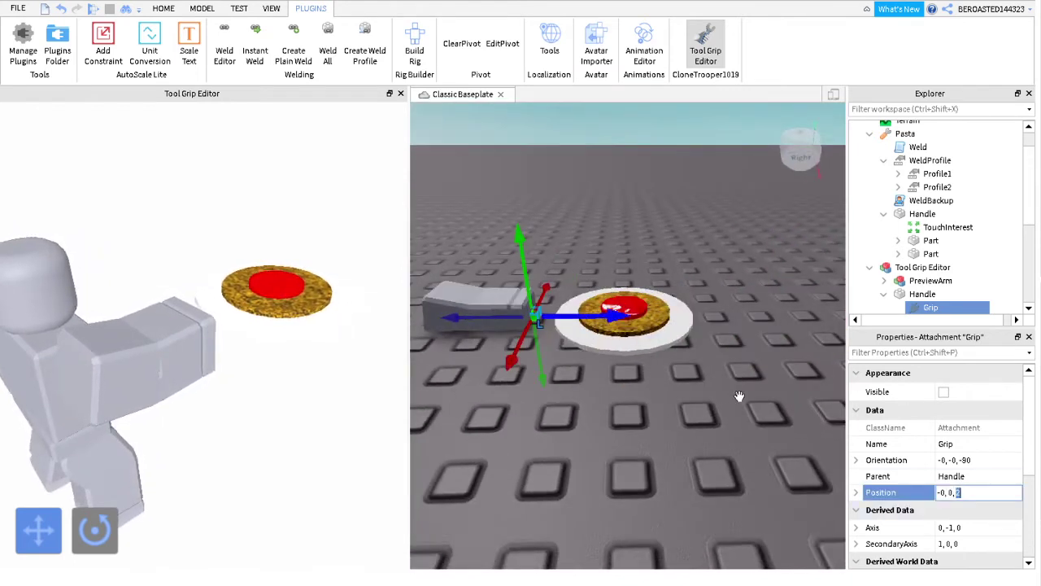
key(Return)
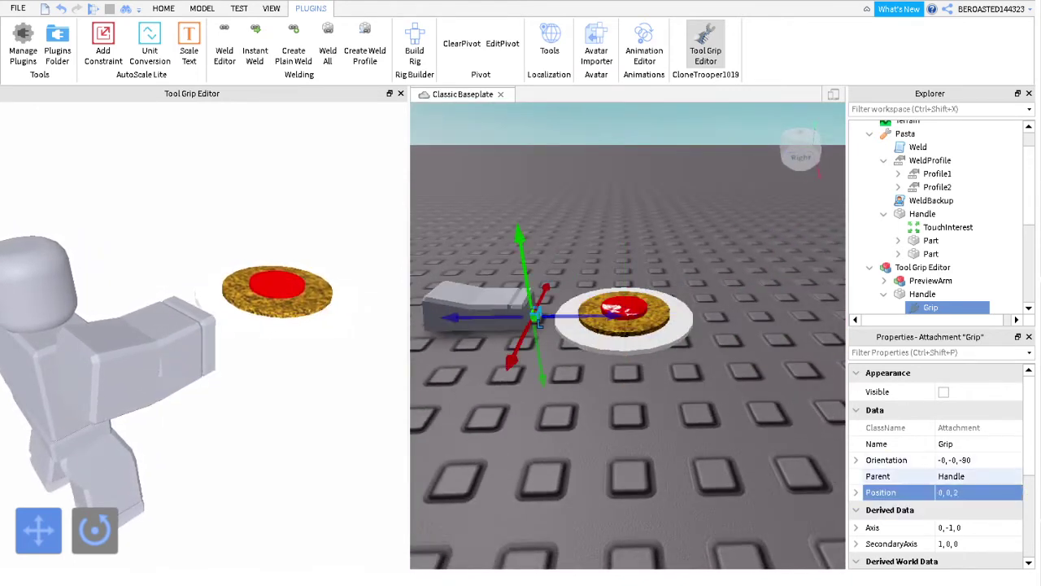
click(960, 492)
key(Return)
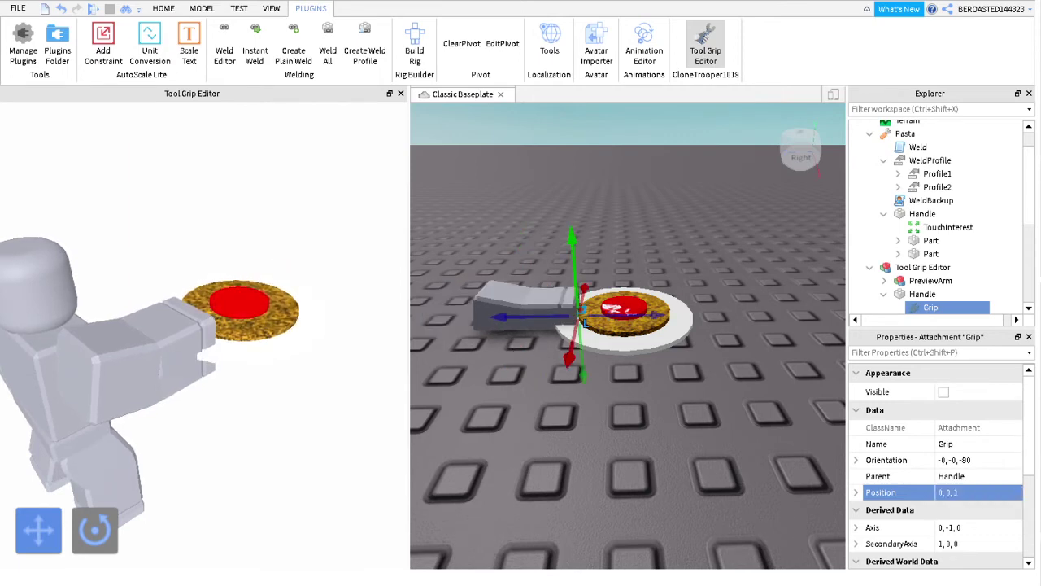
Try Grip positions of 0, 0, 0.5 and 0, 0, 1.5
click(960, 493)
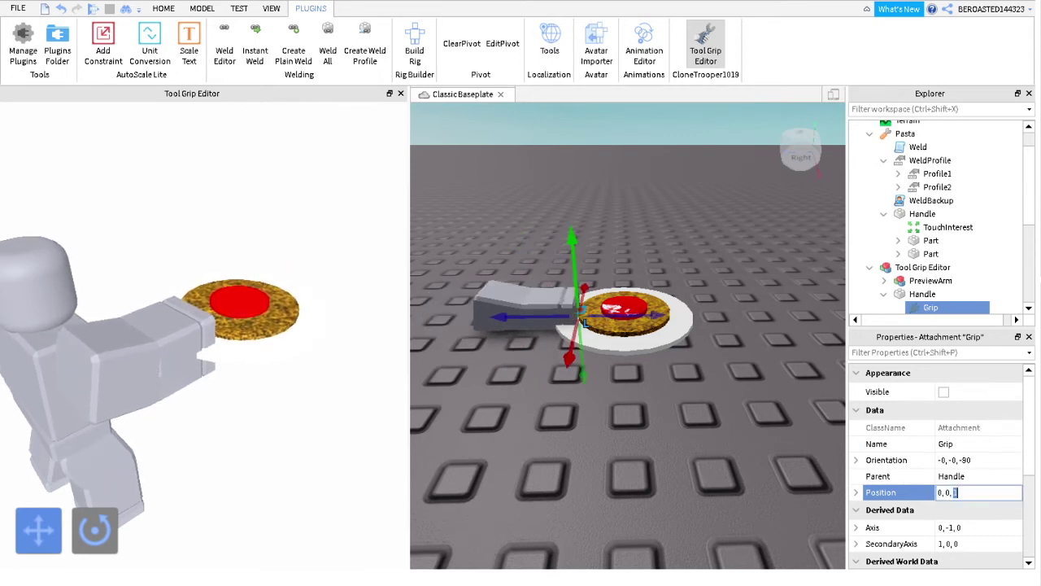
text(0, 0, 0.5)
key(Return)
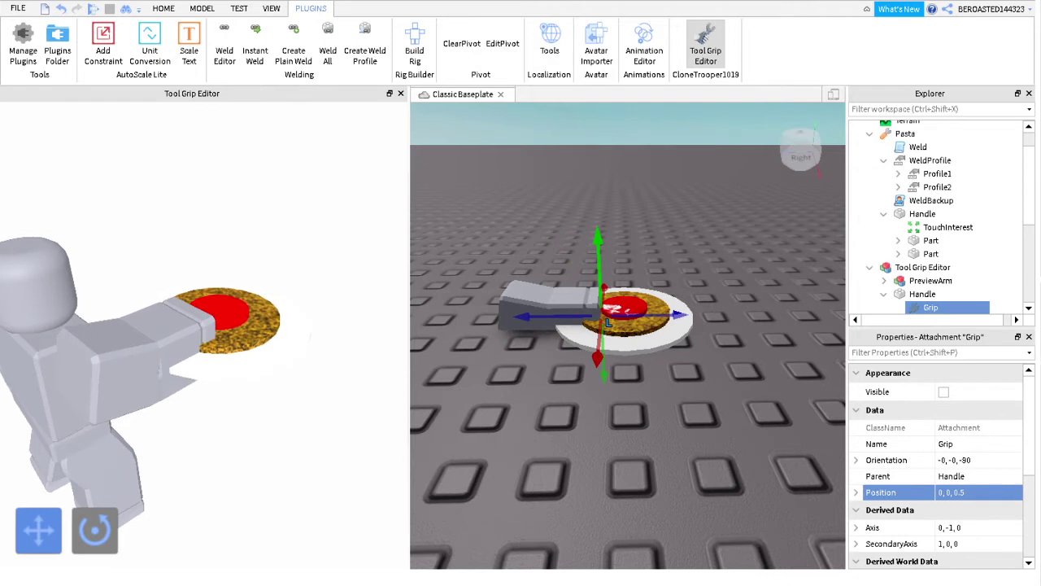
double_click(962, 492)
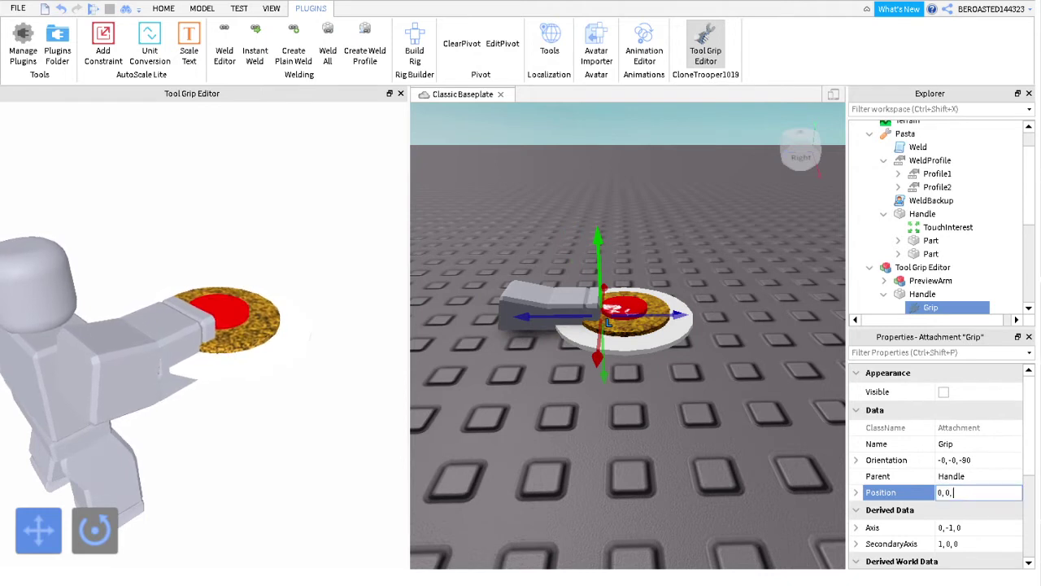
text(1.5)
key(Return)
Set the Grip's position to 0, 0, 1.3 so the hand holds the plate's rim
double_click(962, 492)
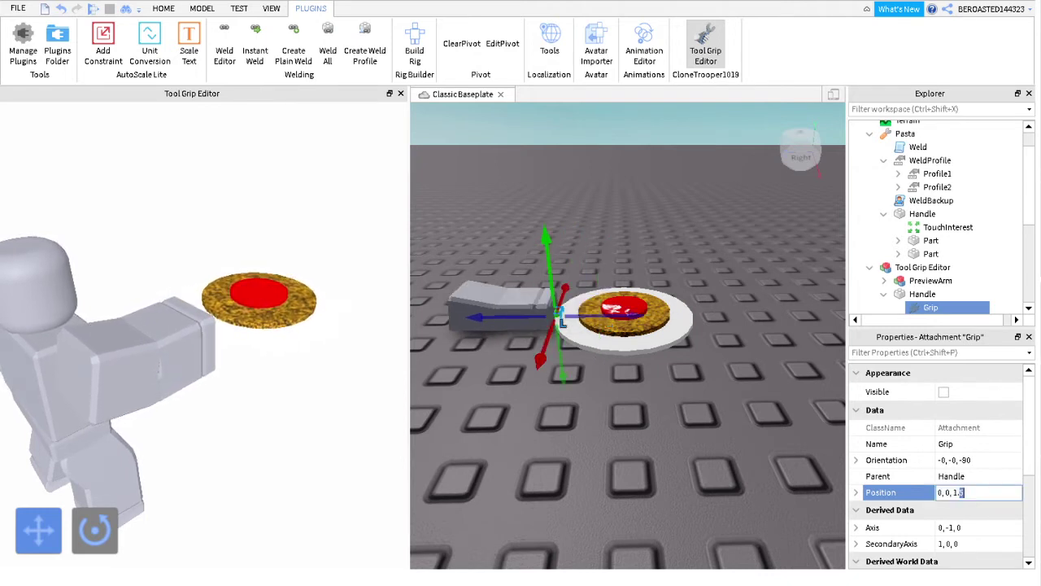
text(3)
key(Return)
Reselect the Pasta tool's plate and reopen its grip for editing with a close view of the hand
scroll(742, 345, up, 3)
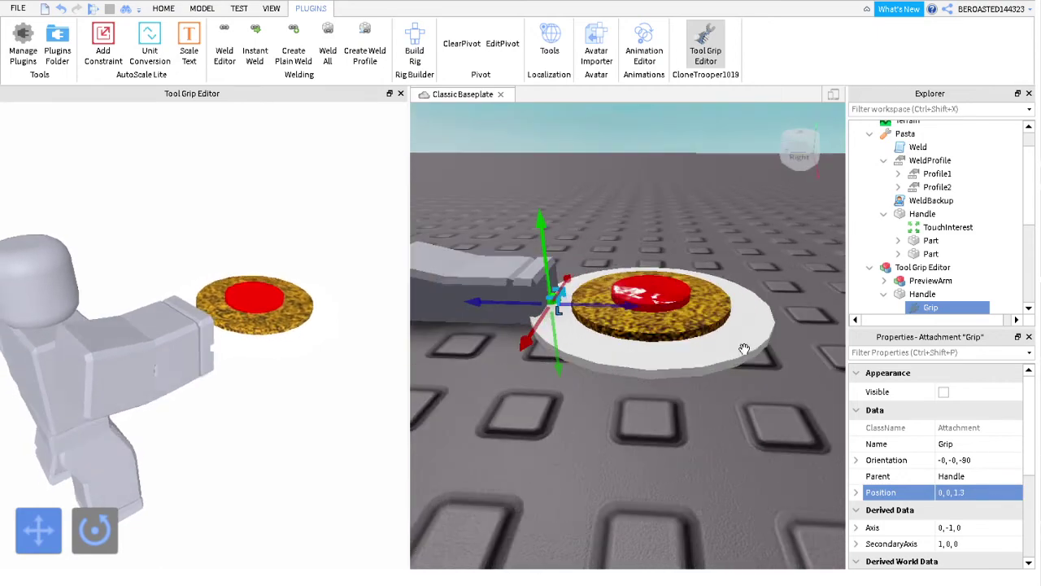
right_drag(742, 345, 782, 211)
click(782, 211)
scroll(781, 211, up, 4)
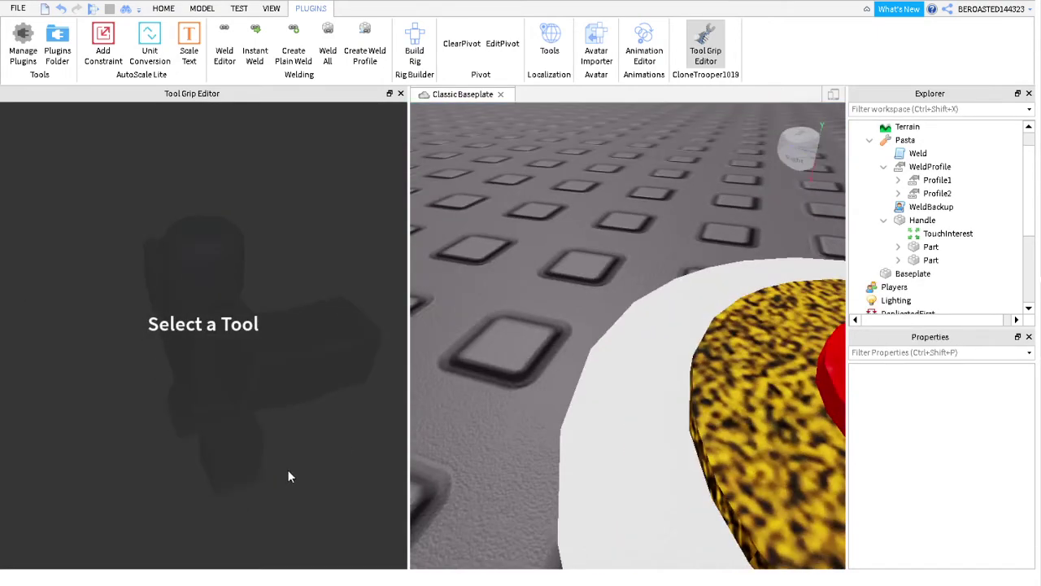
click(771, 481)
right_drag(772, 479, 772, 479)
click(204, 542)
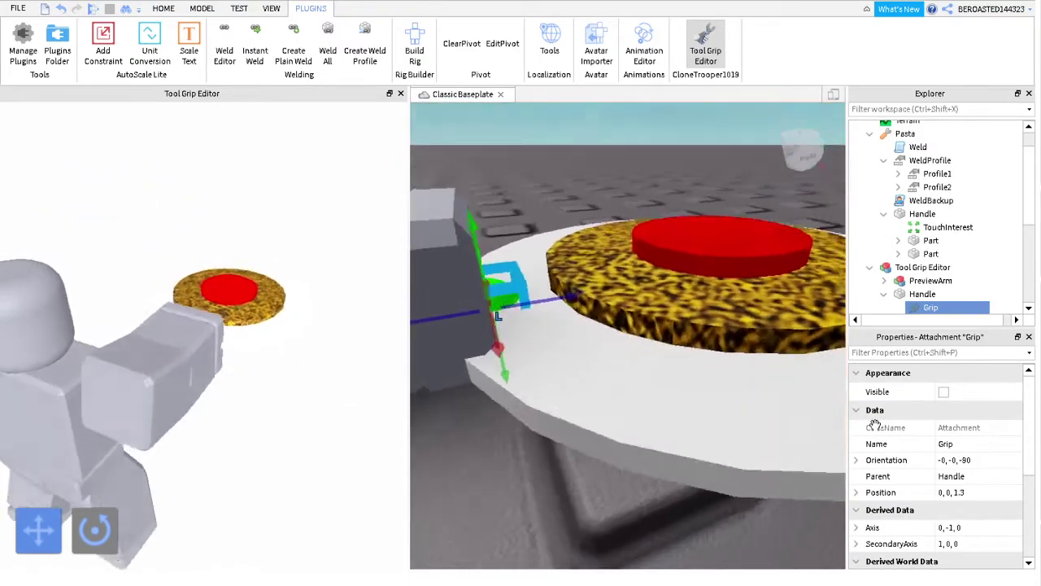
Try Grip positions of 0, 0, 1.4 and 0, 0, 1.2
double_click(963, 492)
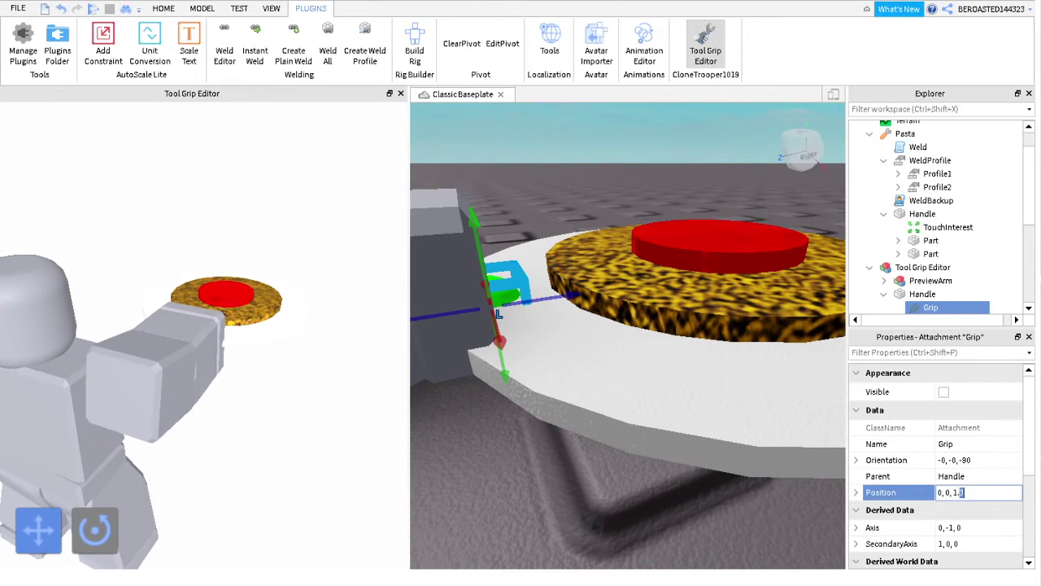
text(4)
key(Return)
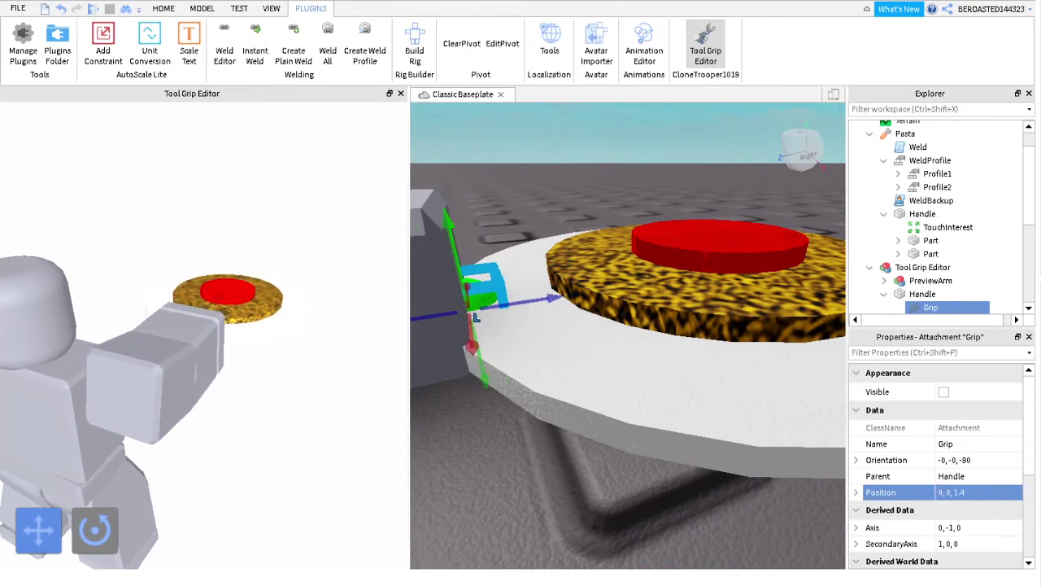
double_click(962, 492)
text(2)
key(Return)
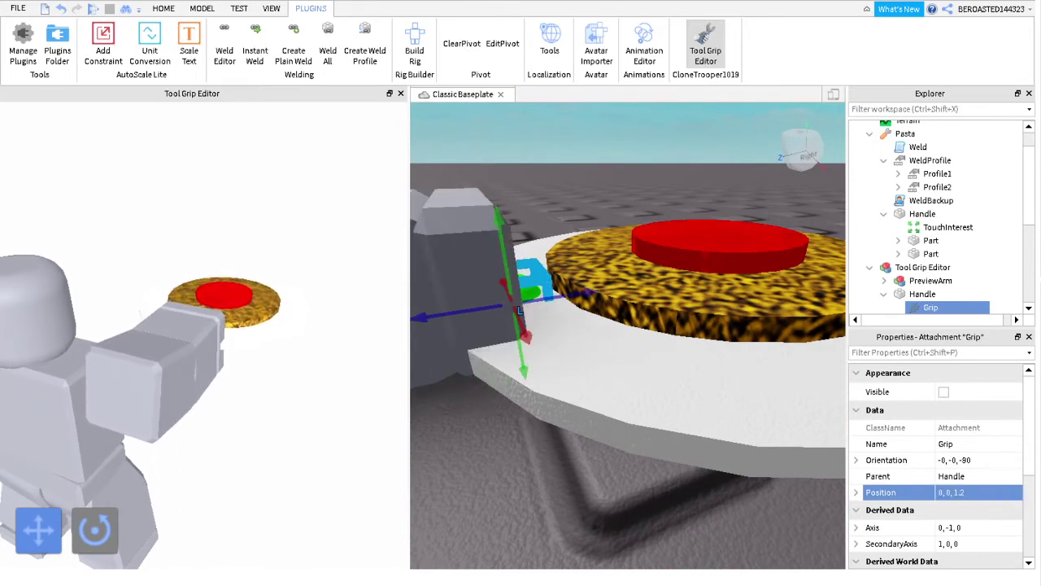
Try Grip positions of 0, 0, 1.1 and 0, 0, 1.4
click(960, 492)
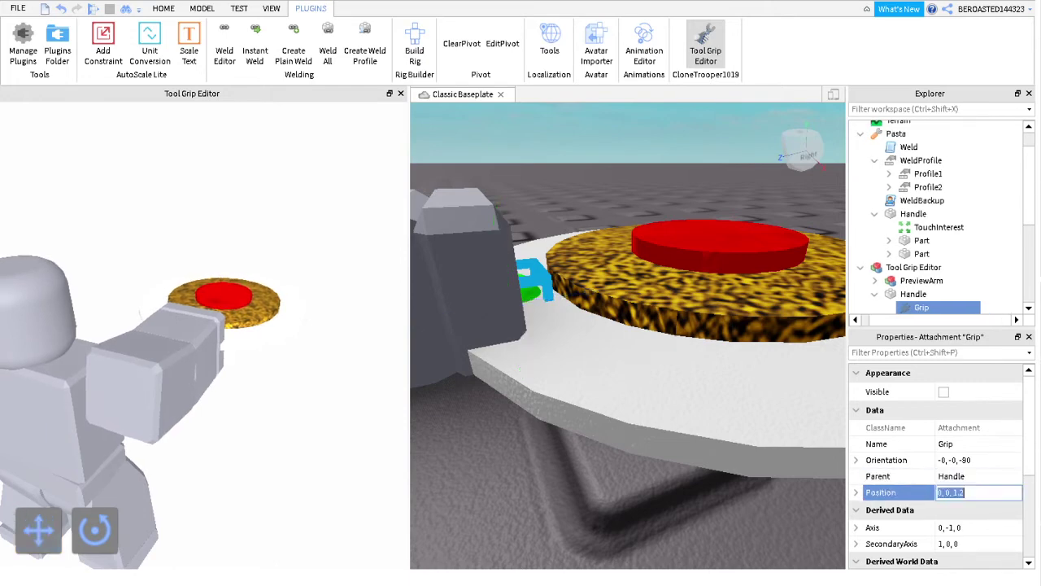
key(BackSpace)
text(1)
key(Return)
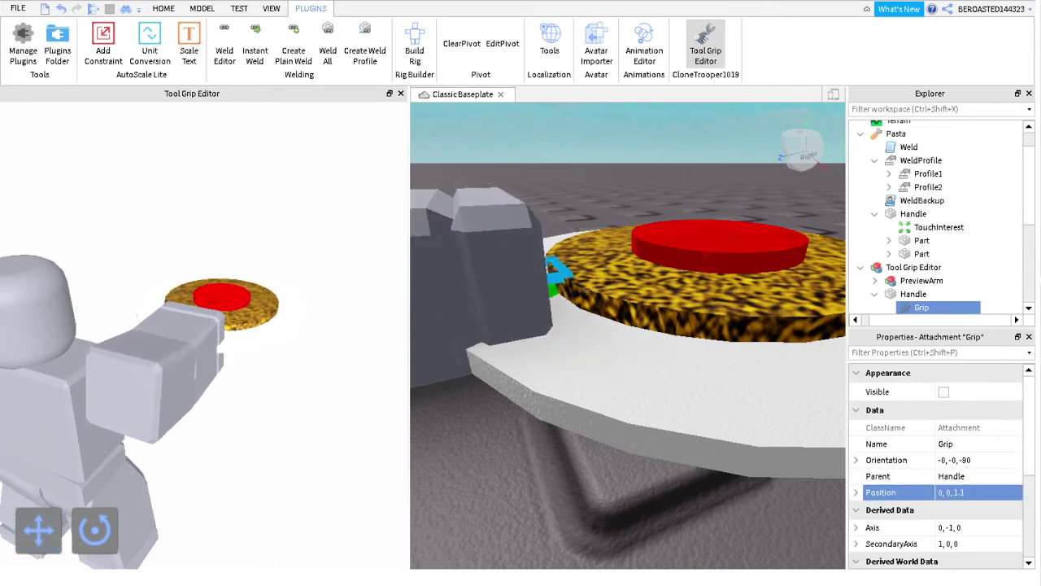
double_click(963, 492)
text(4)
key(Return)
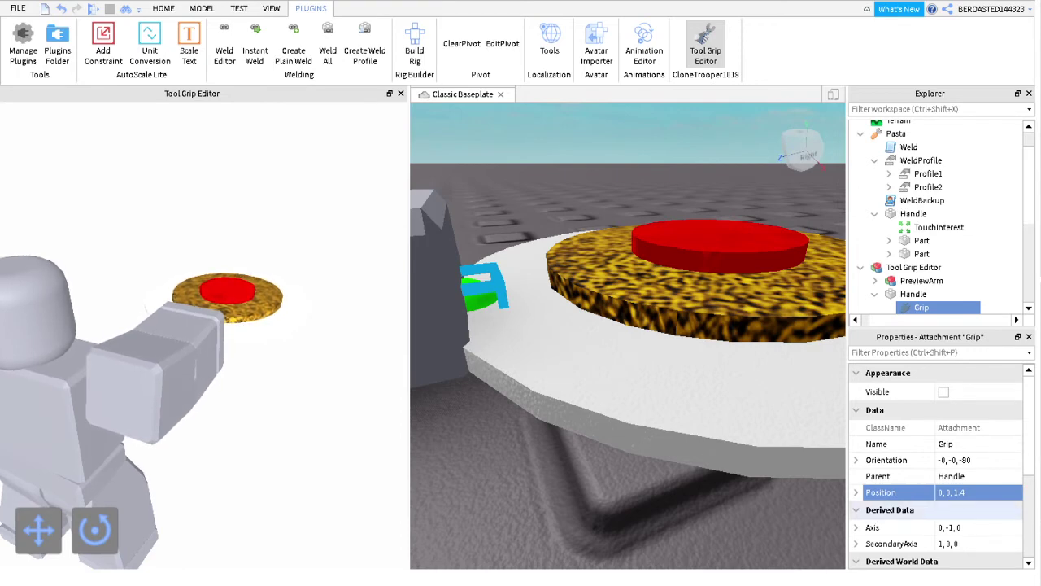
Return the Grip's position to 0, 0, 1.3
click(963, 492)
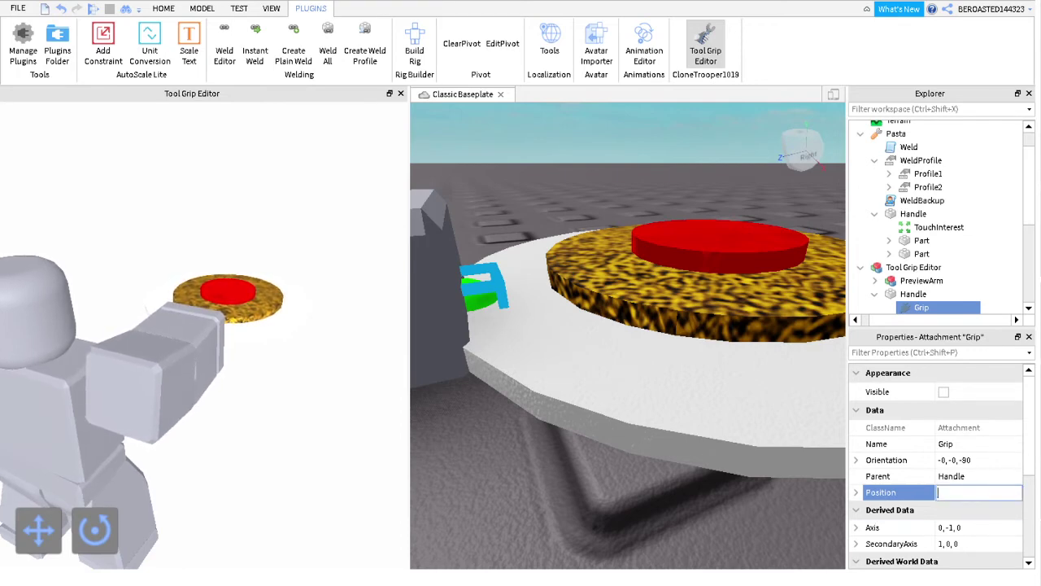
key(ctrl+z)
click(963, 492)
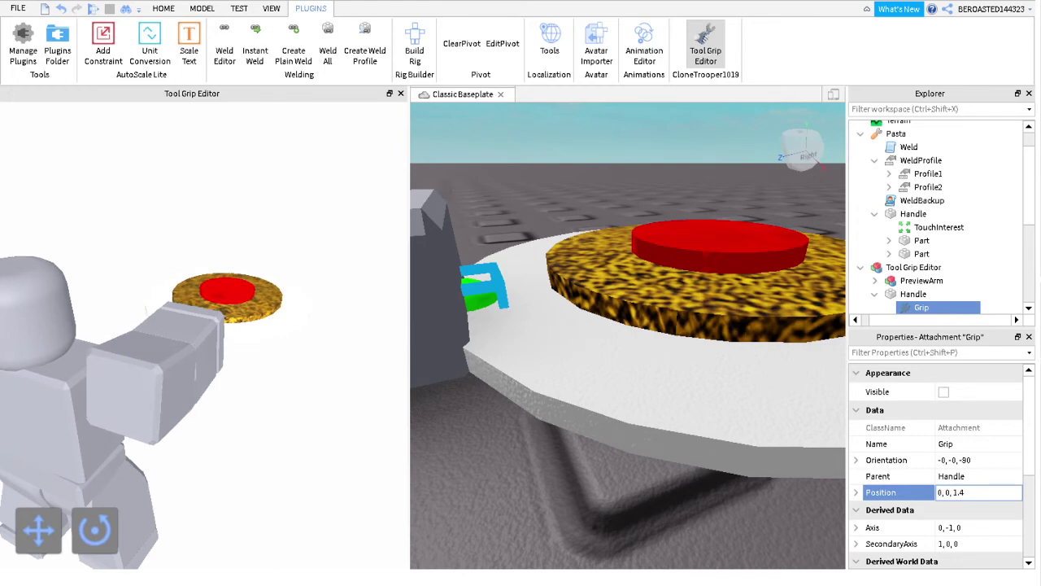
text(3)
key(Return)
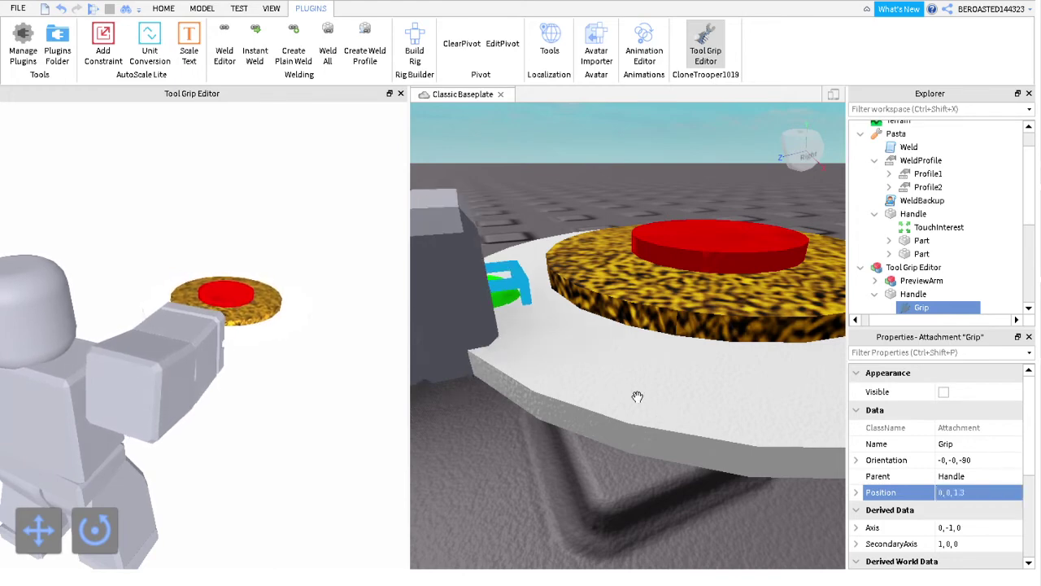
Close the Tool Grip Editor and remove its preview model from the Workspace, leaving the Pasta tool in place
right_drag(730, 452, 728, 453)
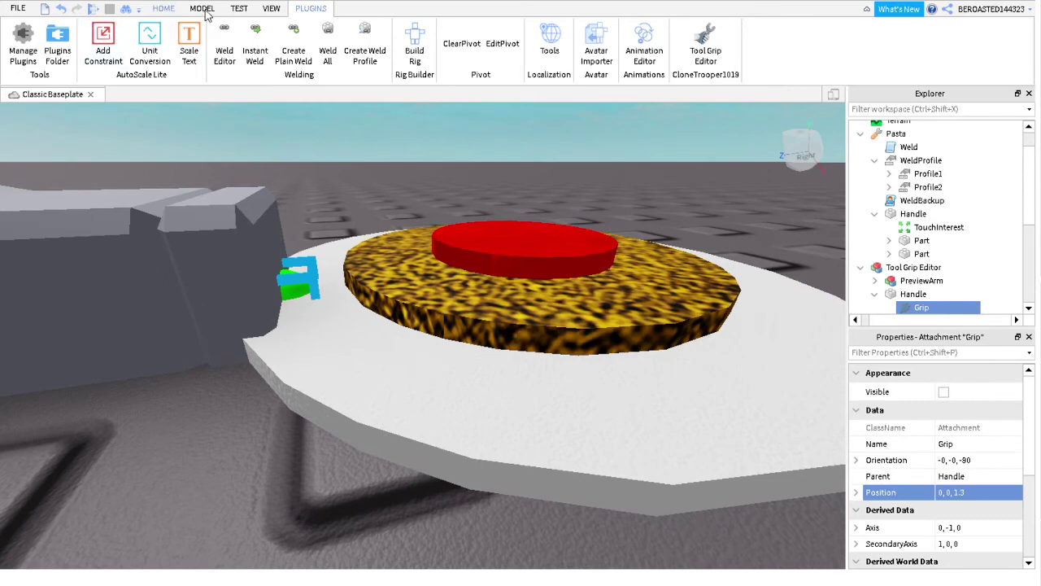
click(861, 134)
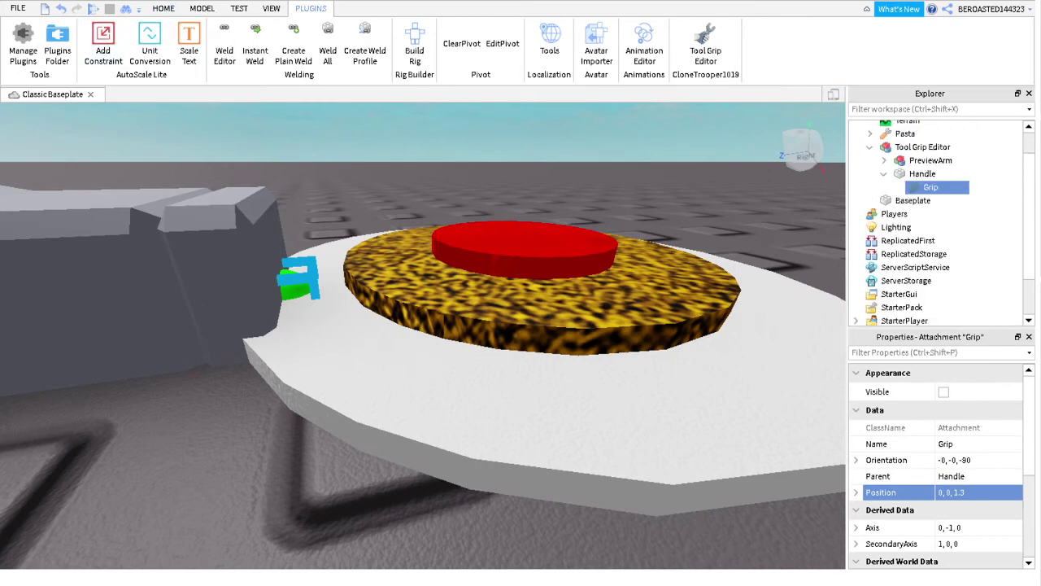
click(870, 147)
scroll(878, 160, up, 1)
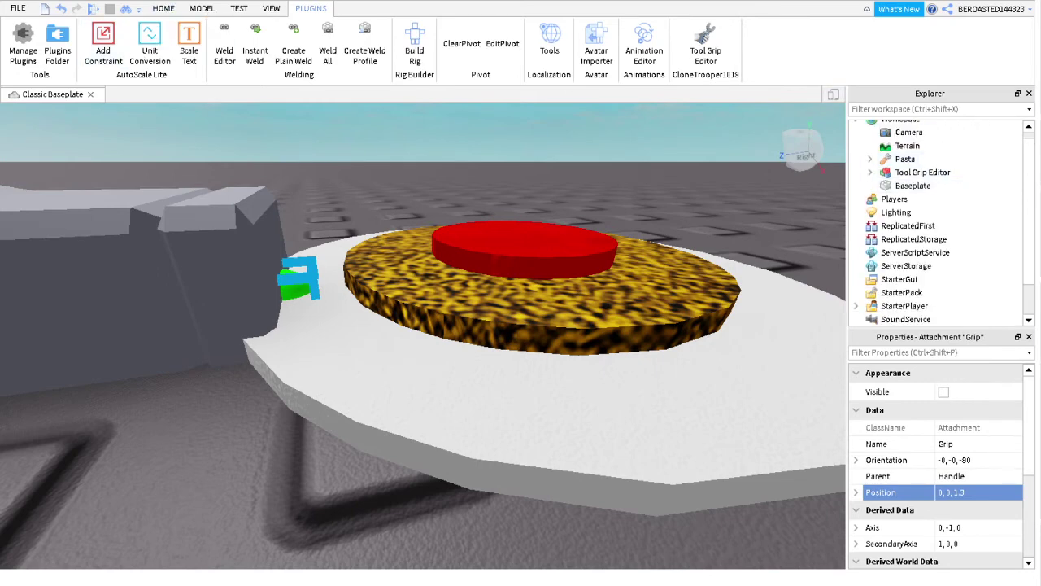
click(870, 172)
click(869, 172)
click(920, 173)
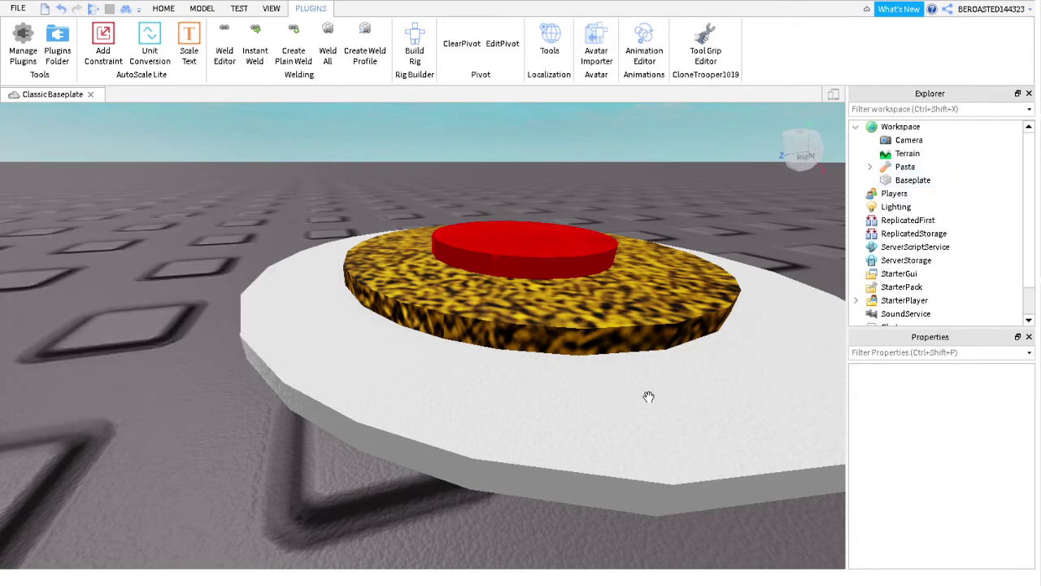
right_drag(662, 235, 682, 242)
scroll(678, 240, down, 5)
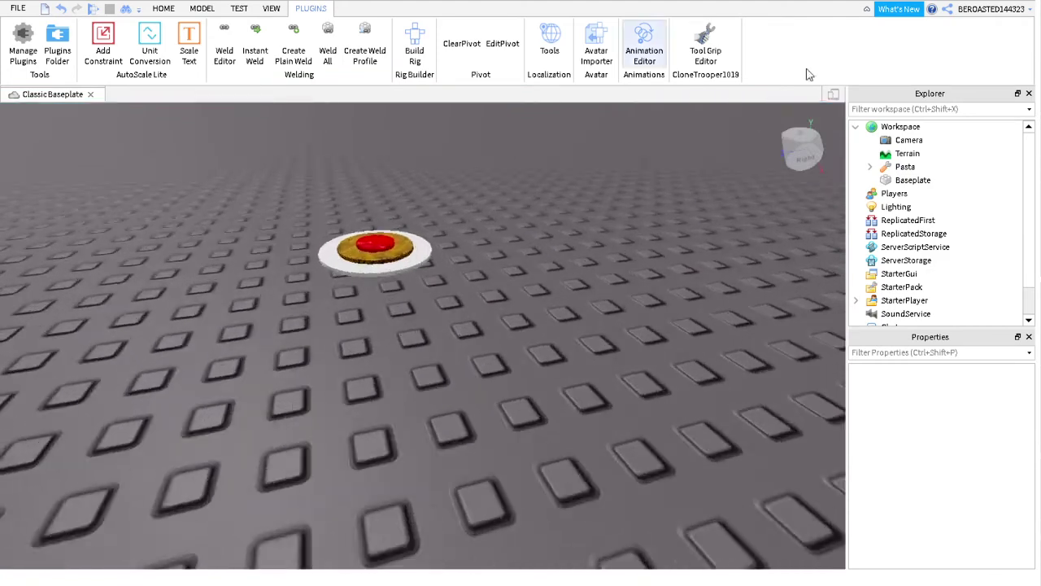
Check the Pasta tool's grip in the Tool Grip Editor's character and arm previews, leaving the grip unedited
click(706, 51)
click(579, 248)
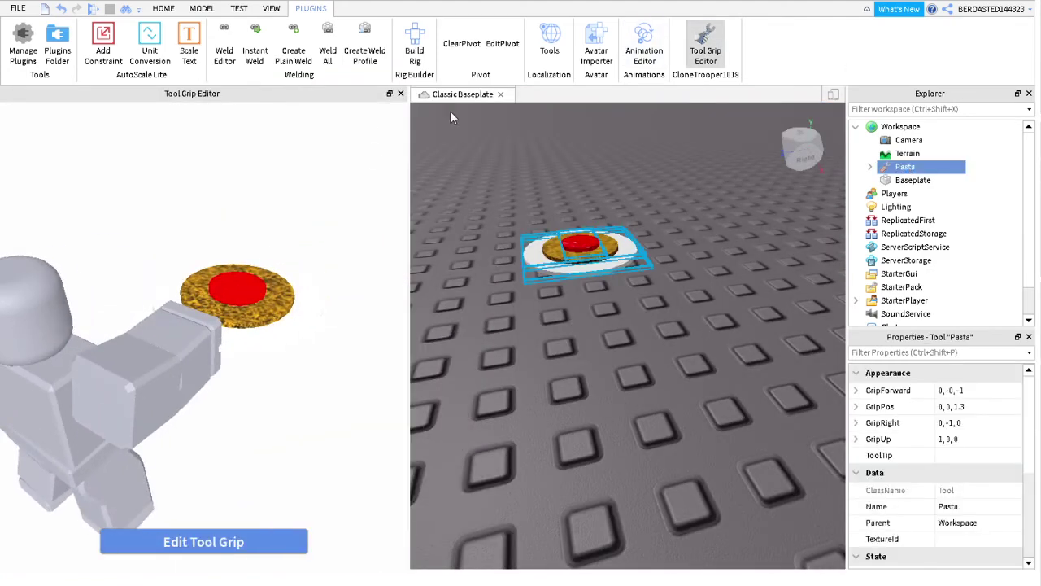
click(203, 542)
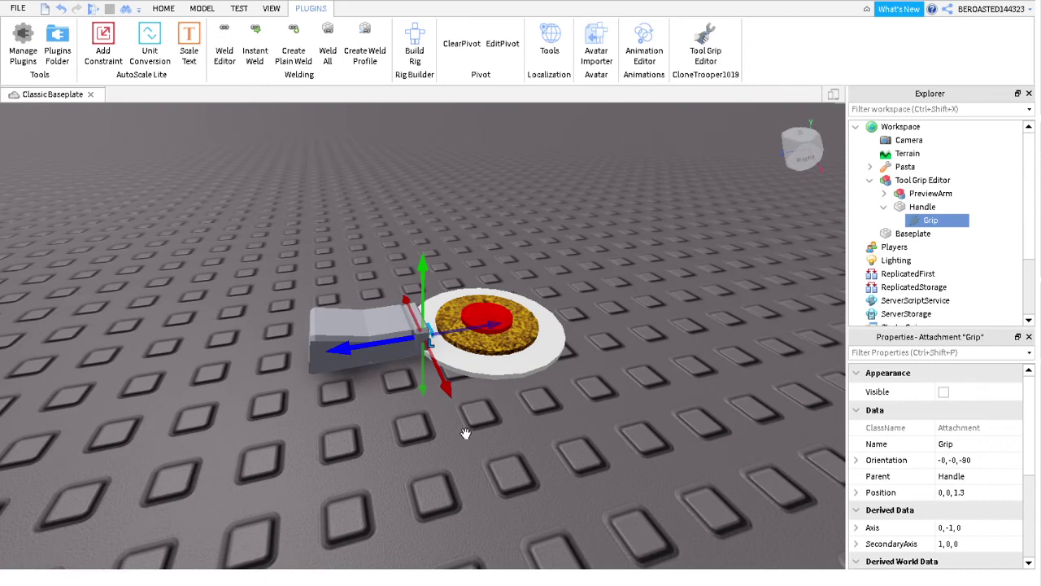
click(657, 204)
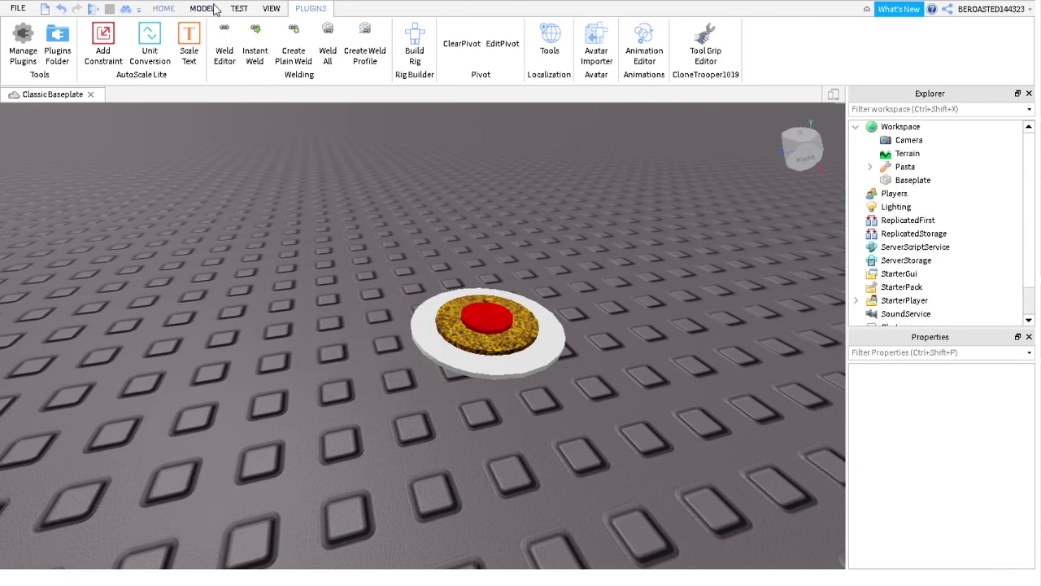
Playtest the place, walking the character over to pick up the Pasta tool and examining how it is held from several angles
click(165, 8)
click(611, 37)
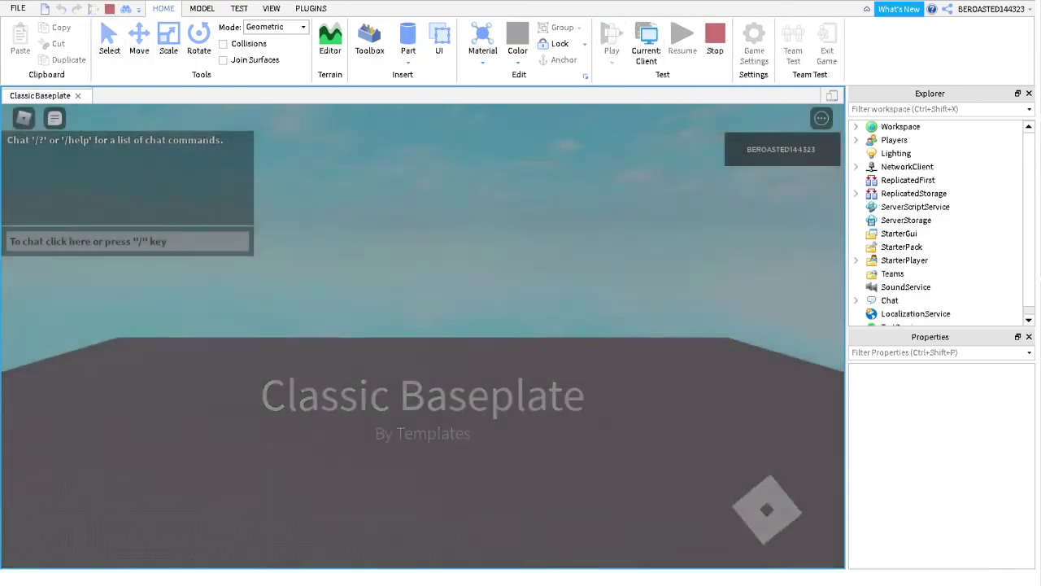
key(w)
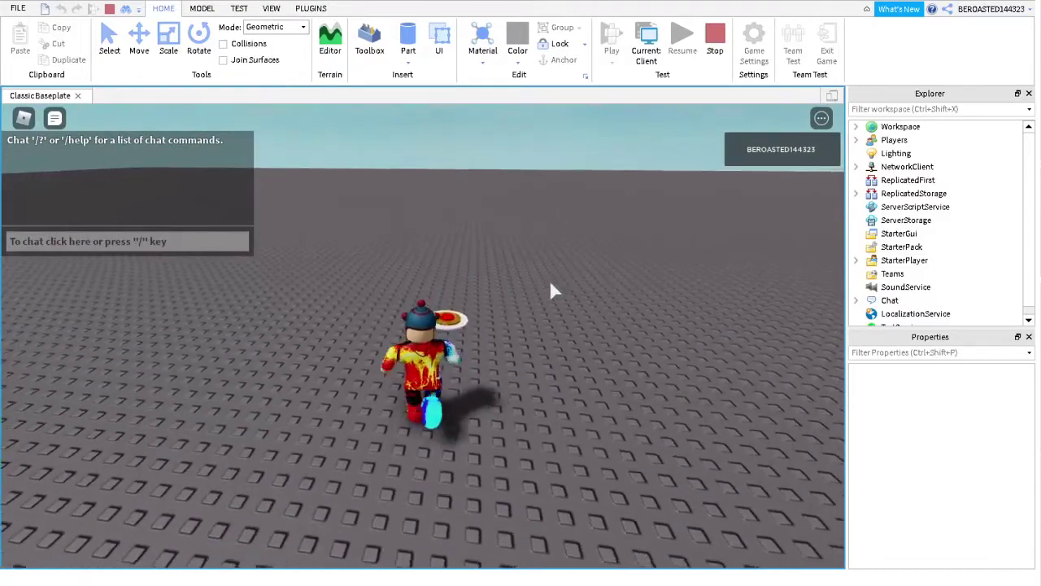
right_drag(550, 282, 566, 287)
scroll(564, 285, up, 1)
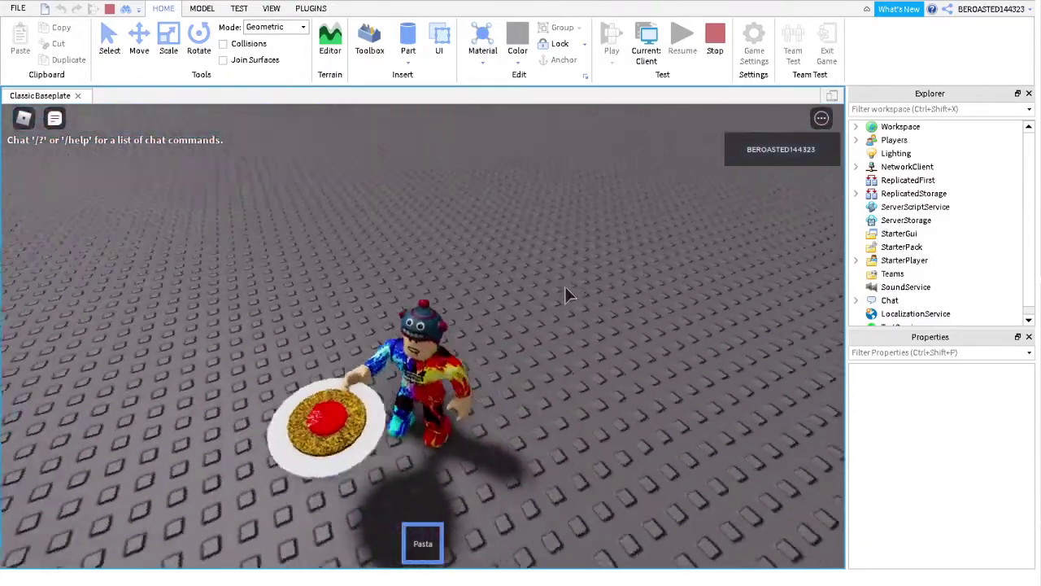
scroll(293, 347, up, 3)
right_drag(461, 402, 490, 397)
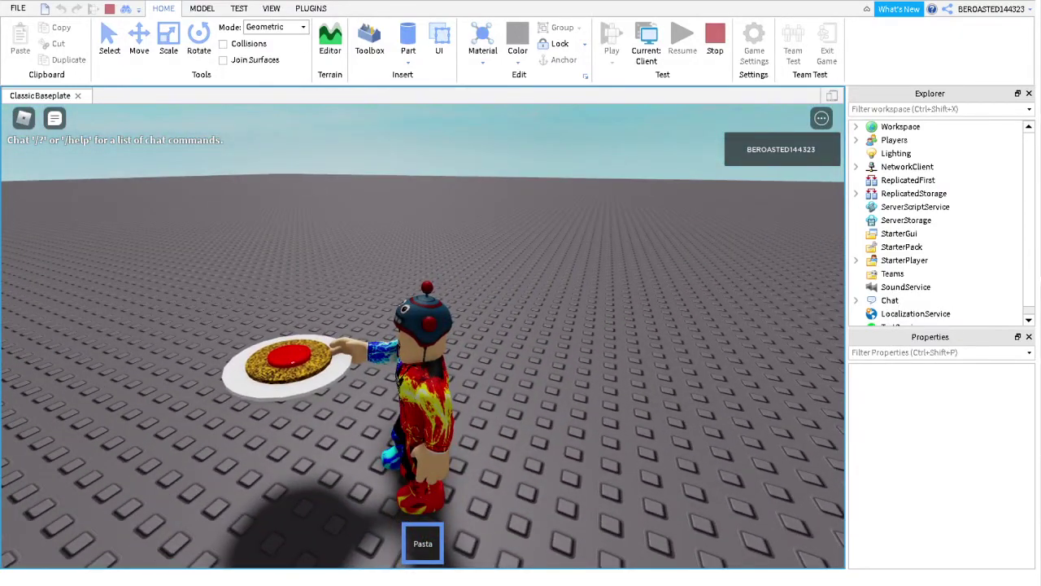